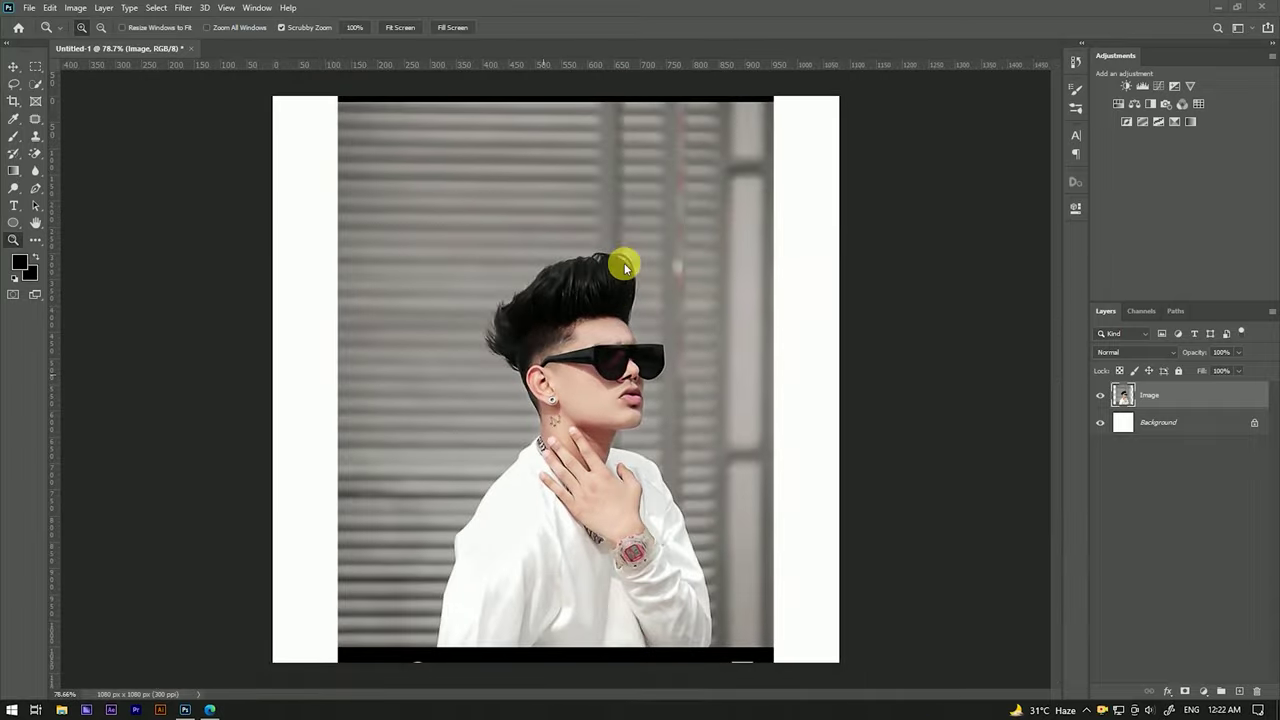
pyautogui.scroll(-2, 585, 364)
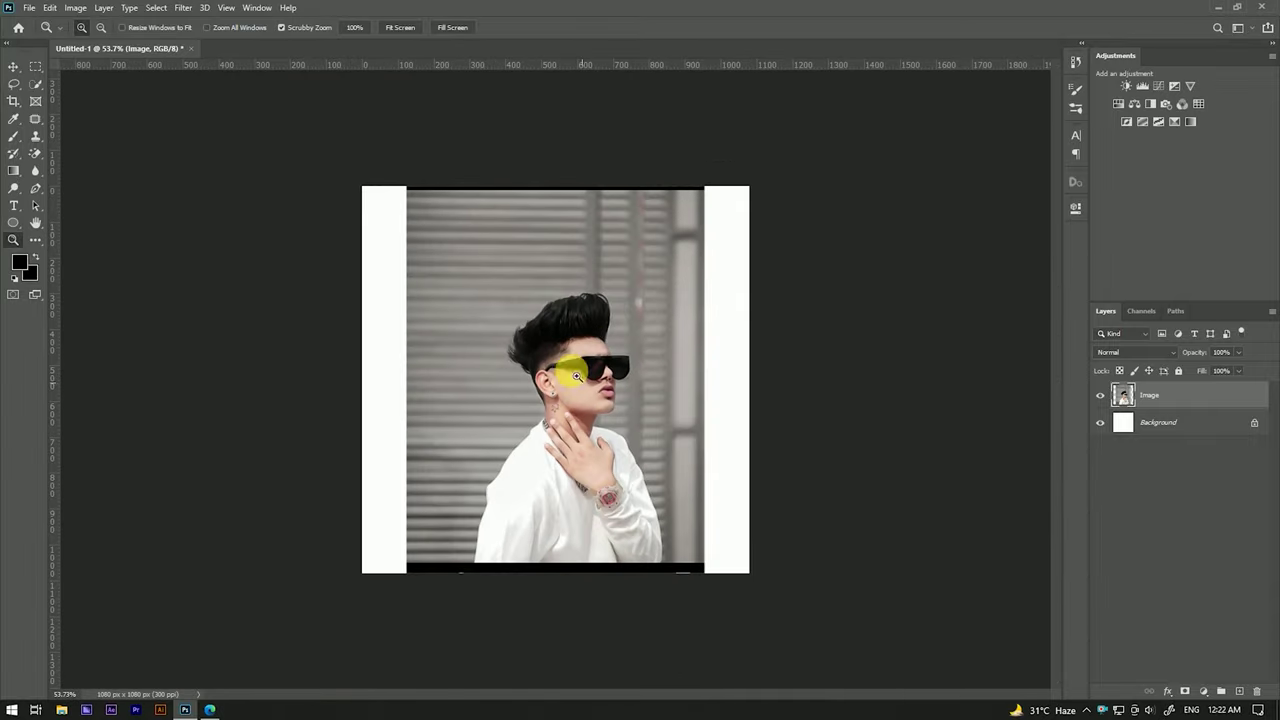
pyautogui.scroll(-1, 566, 354)
pyautogui.click(14, 66)
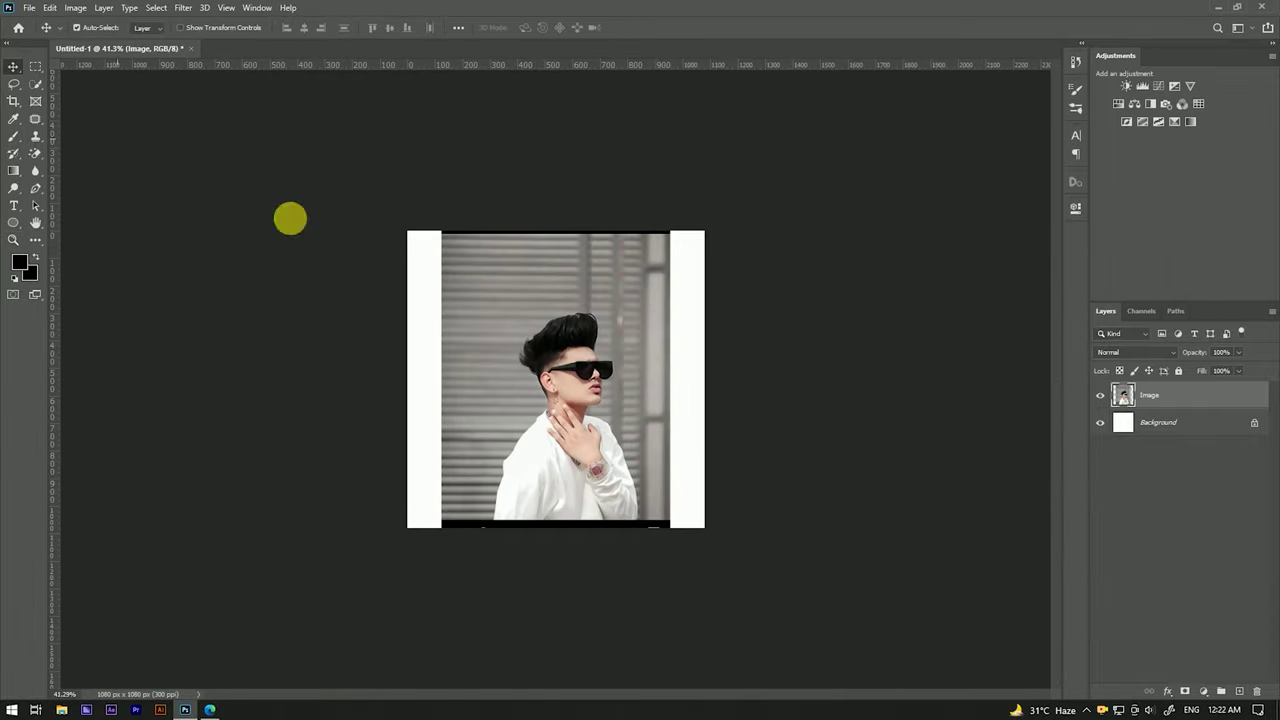
pyautogui.click(798, 372)
pyautogui.hotkey('ctrl', '0')
pyautogui.click(640, 337)
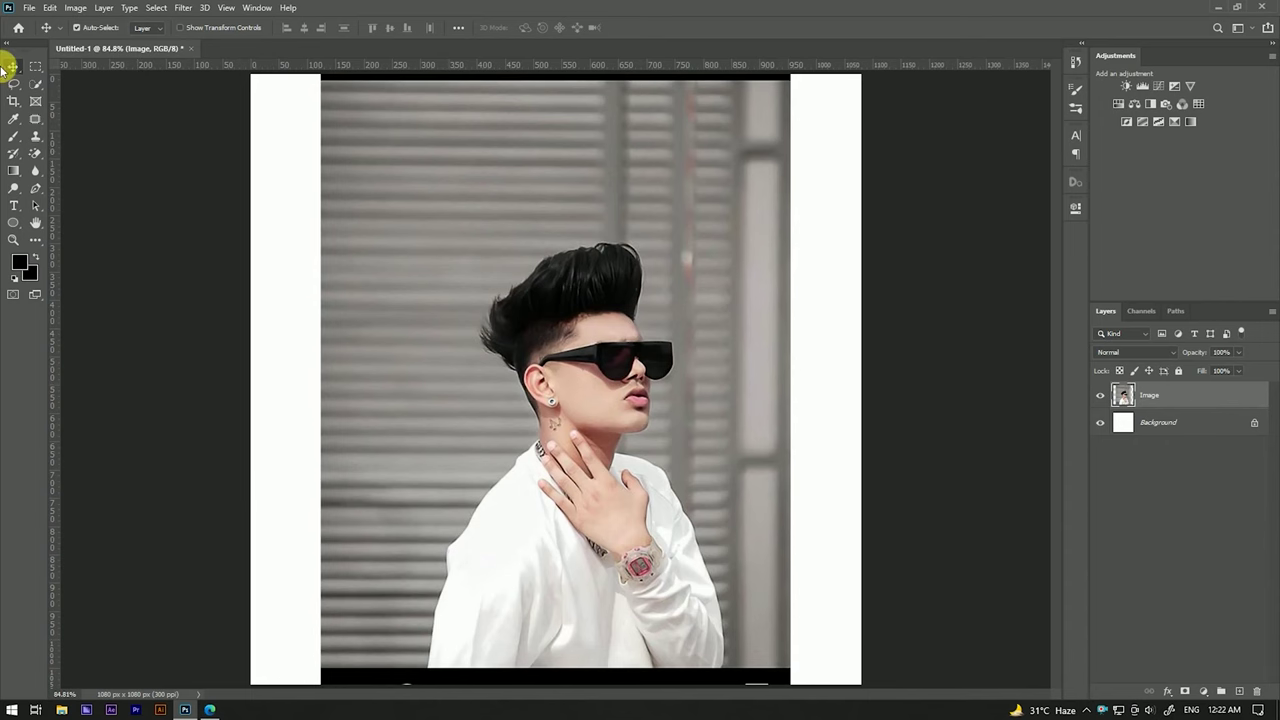
# Select the man in the photo automatically with the Quick Selection tool's Select Subject command
pyautogui.click(33, 86)
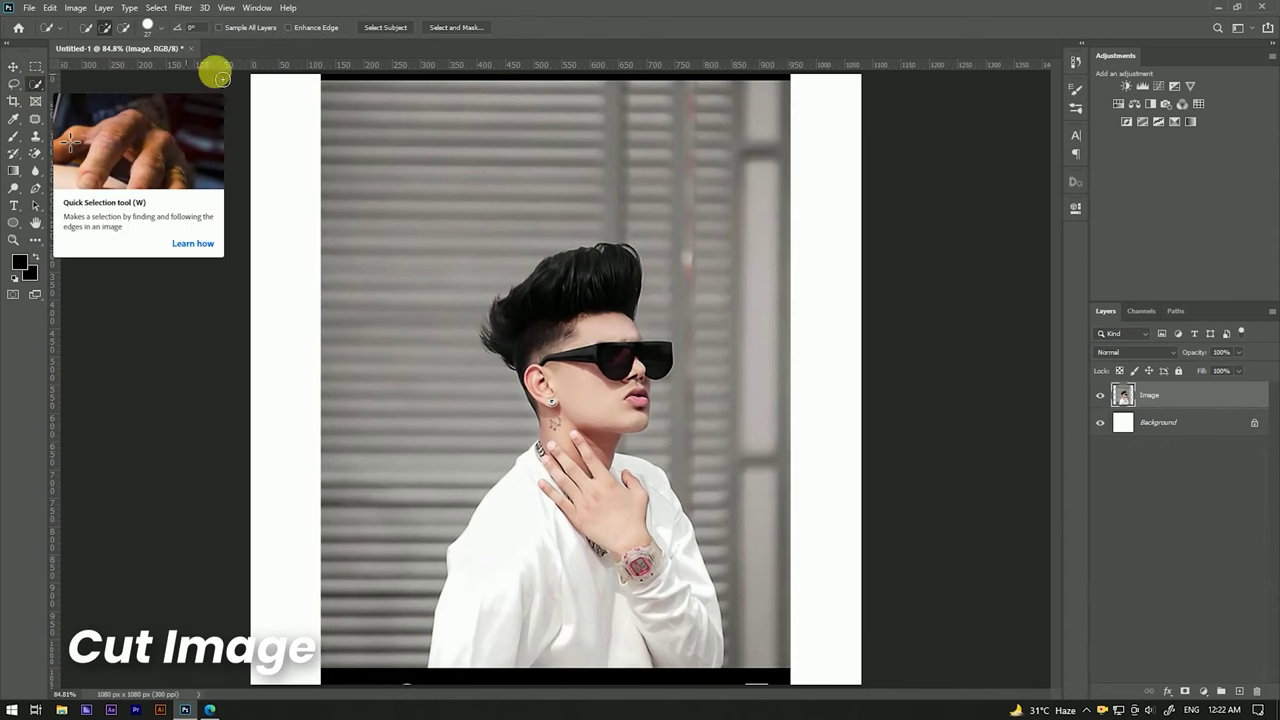
pyautogui.click(386, 27)
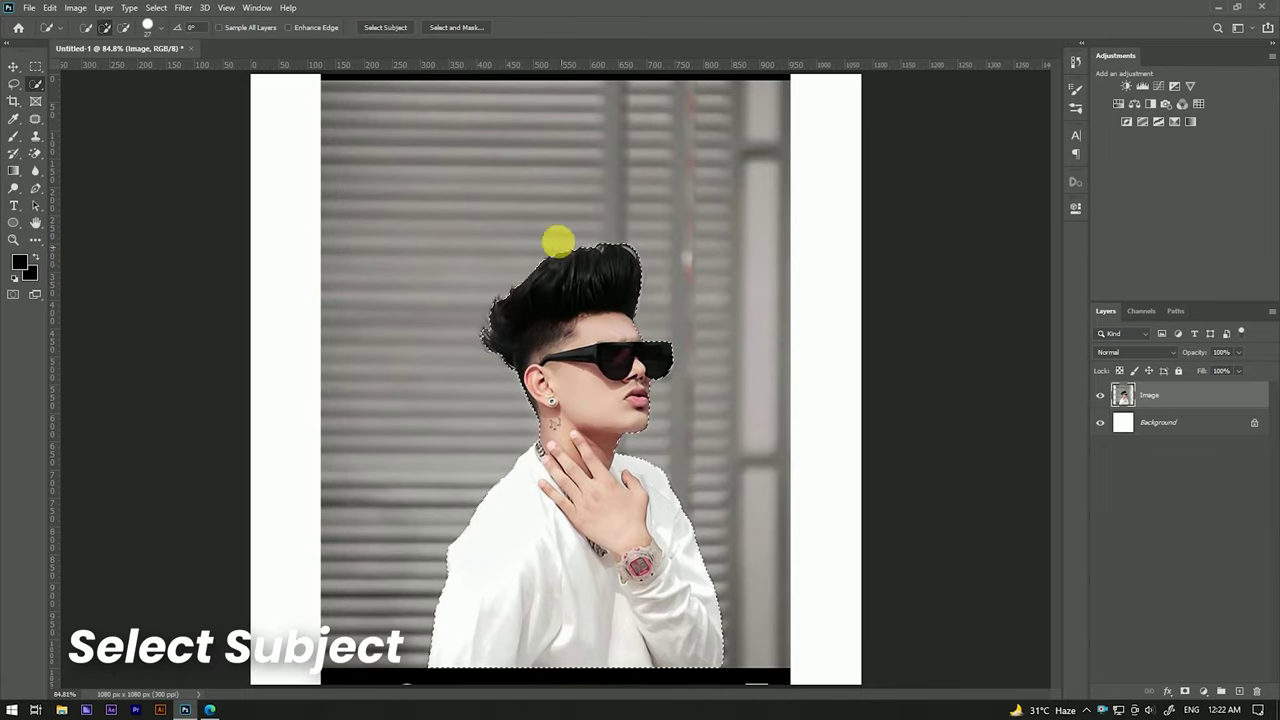
# Add the missed strip of forehead between the hairline and the sunglasses to the selection with the Lasso tool
pyautogui.scroll(-3, 559, 230)
pyautogui.scroll(3, 571, 491)
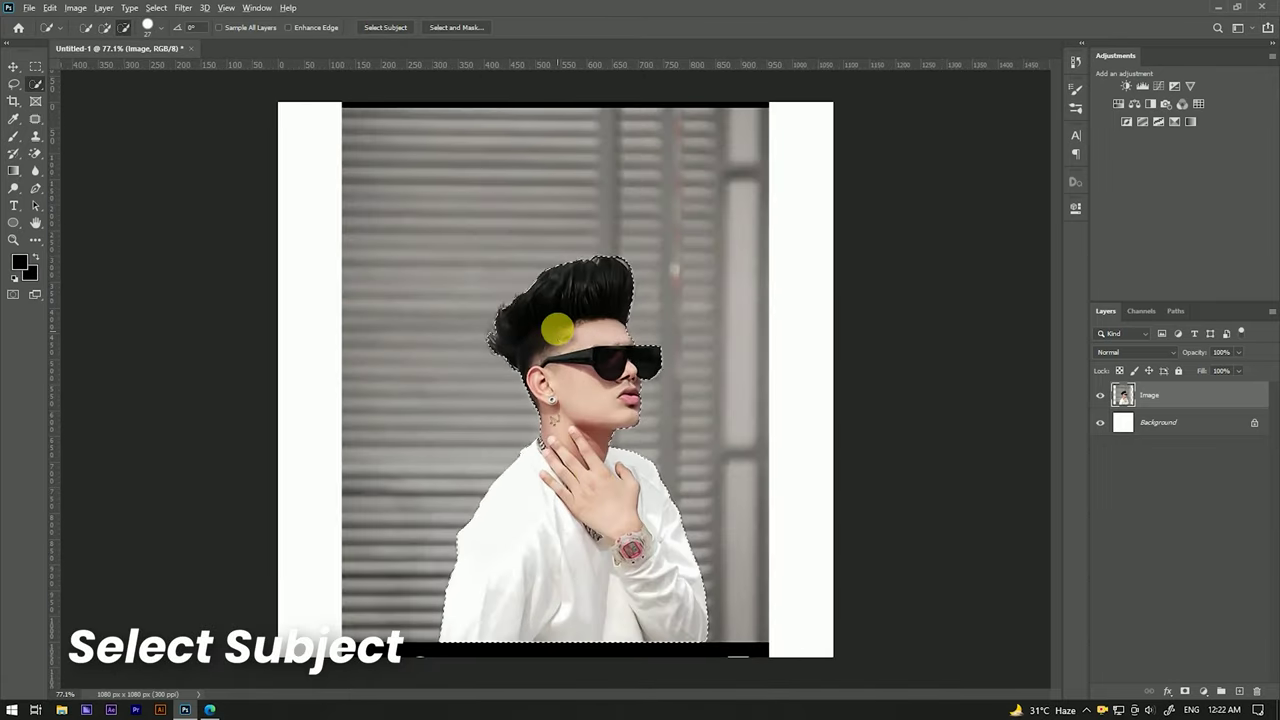
pyautogui.scroll(-1, 551, 326)
pyautogui.scroll(10, 588, 392)
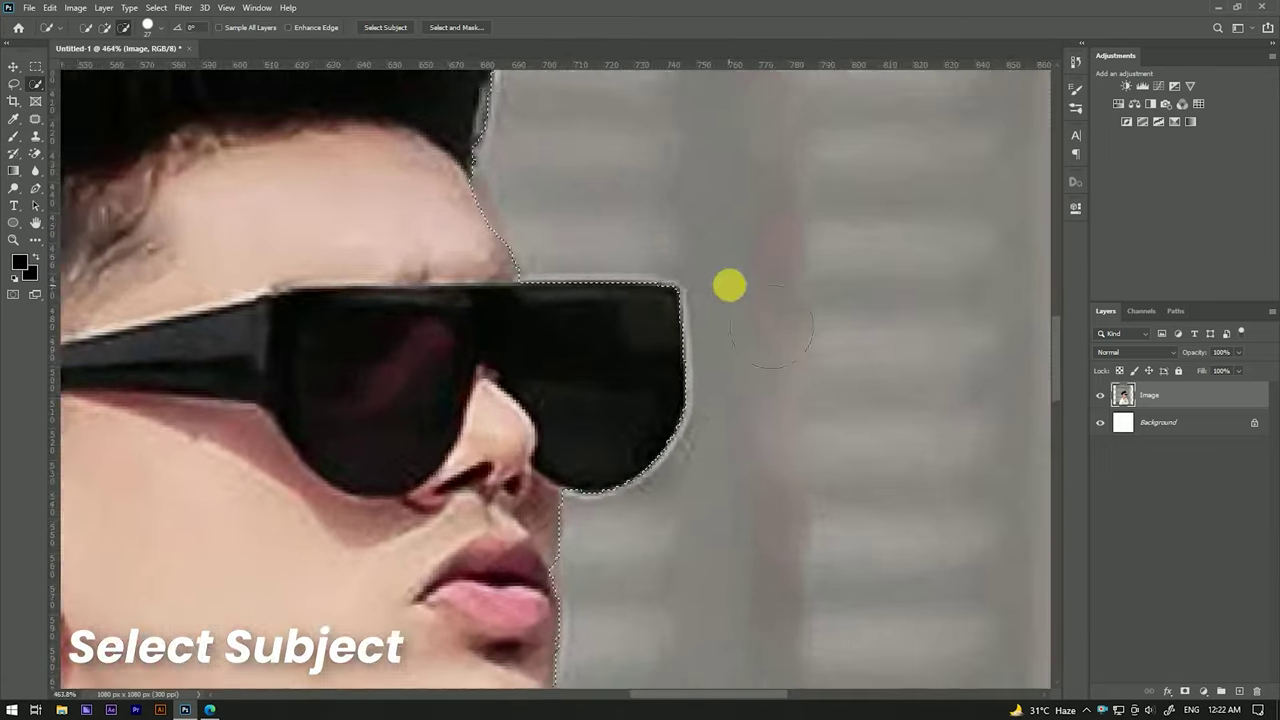
pyautogui.scroll(-5, 700, 265)
pyautogui.scroll(2, 557, 189)
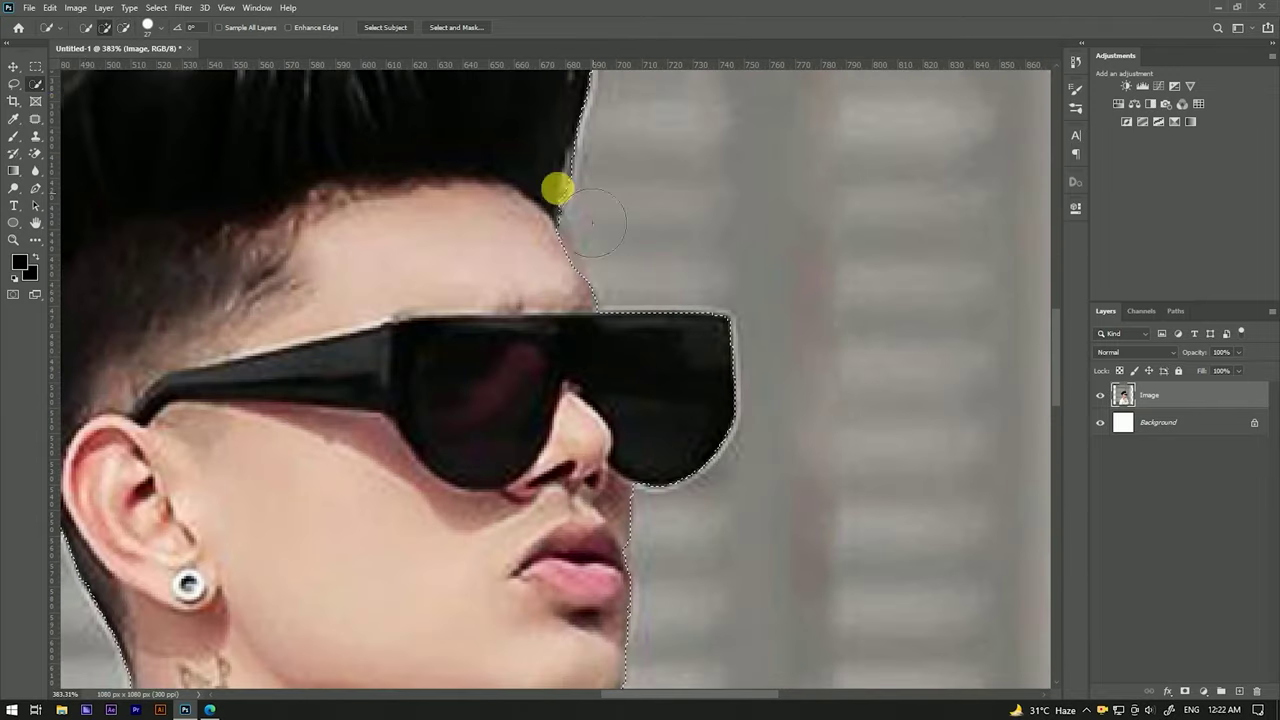
pyautogui.click(12, 85)
pyautogui.scroll(2, 470, 215)
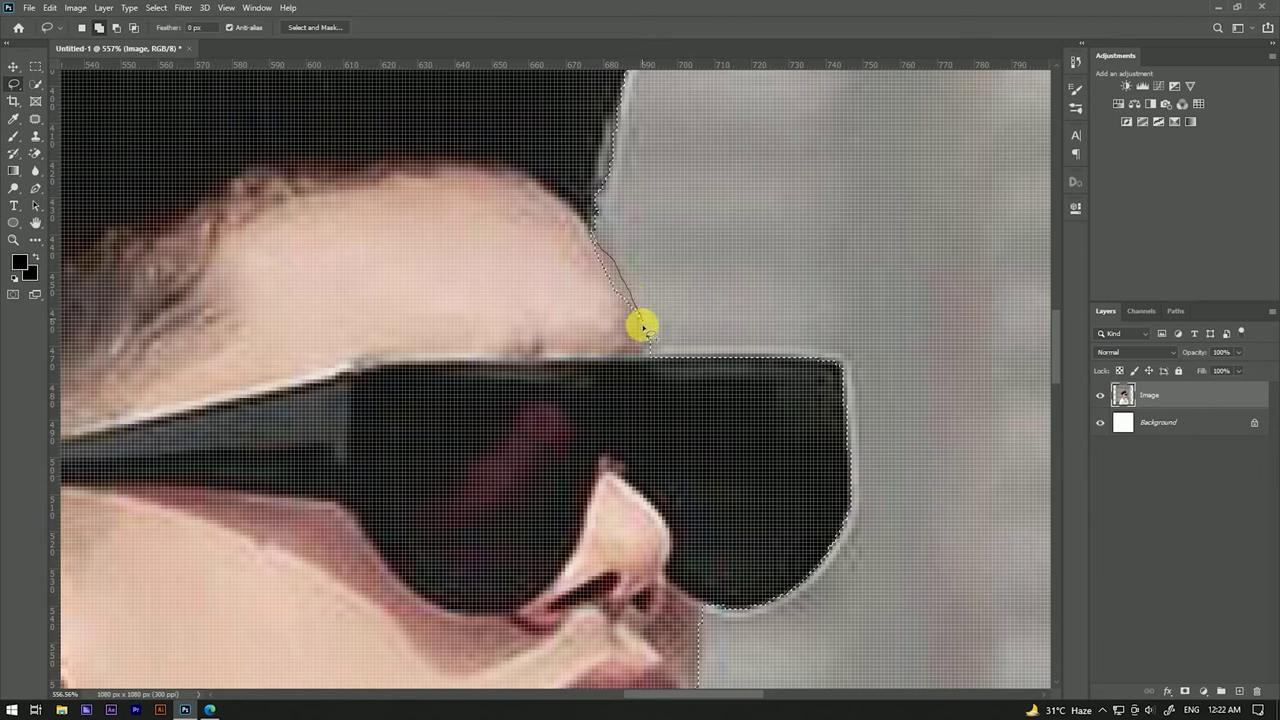
pyautogui.moveTo(577, 251); pyautogui.dragTo(578, 250)
pyautogui.scroll(-10, 590, 245)
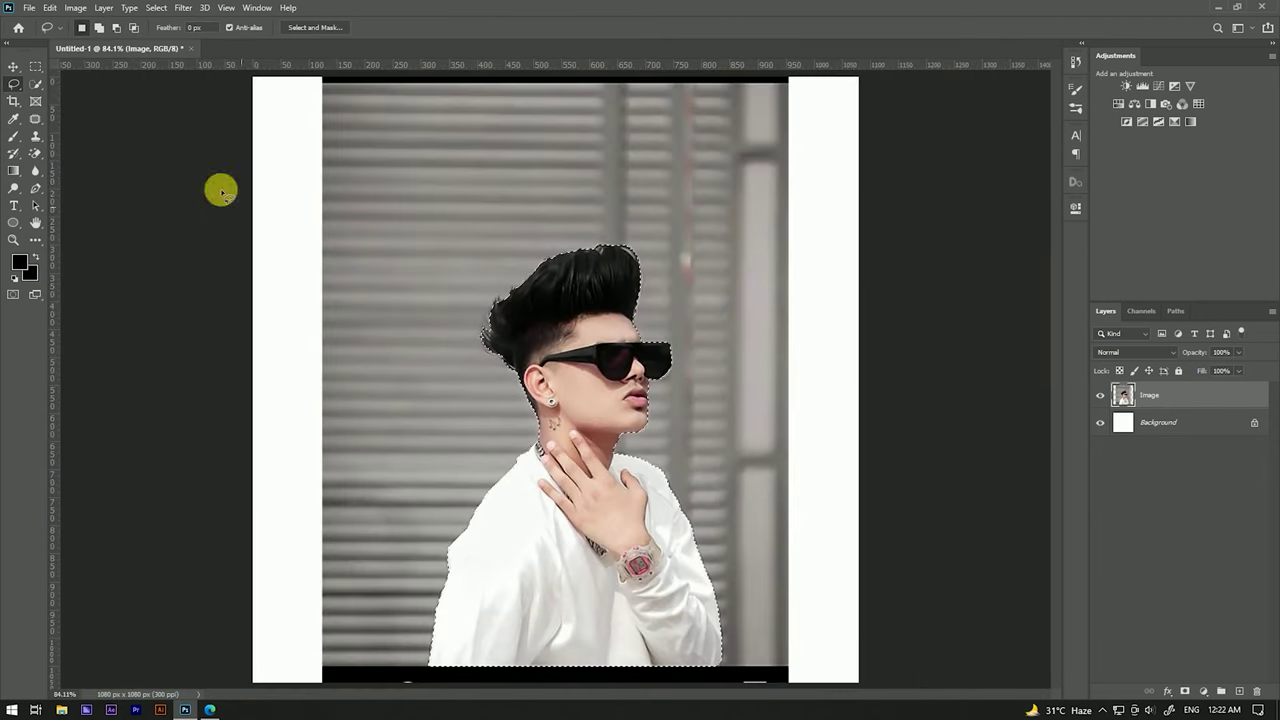
# Refine the selection edge in Select and Mask with Smooth 7, Feather 1.0 px and Contrast 62%, output to a selection
pyautogui.click(35, 84)
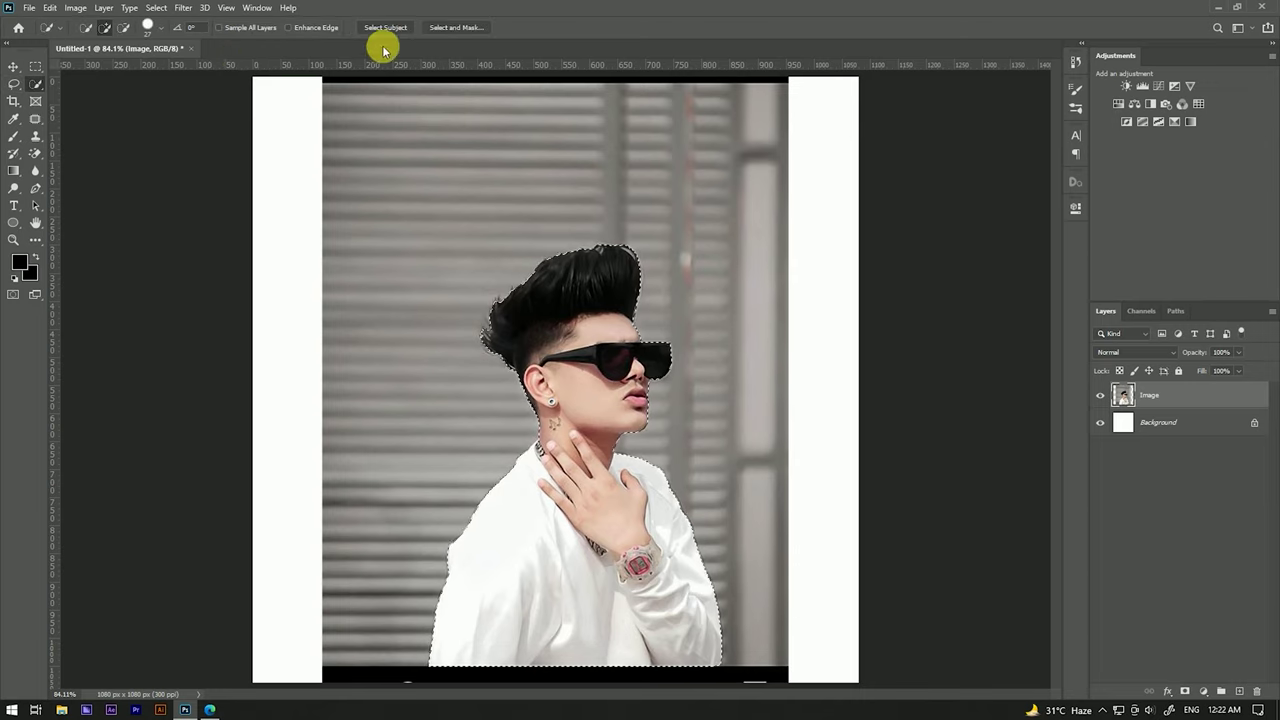
pyautogui.click(447, 29)
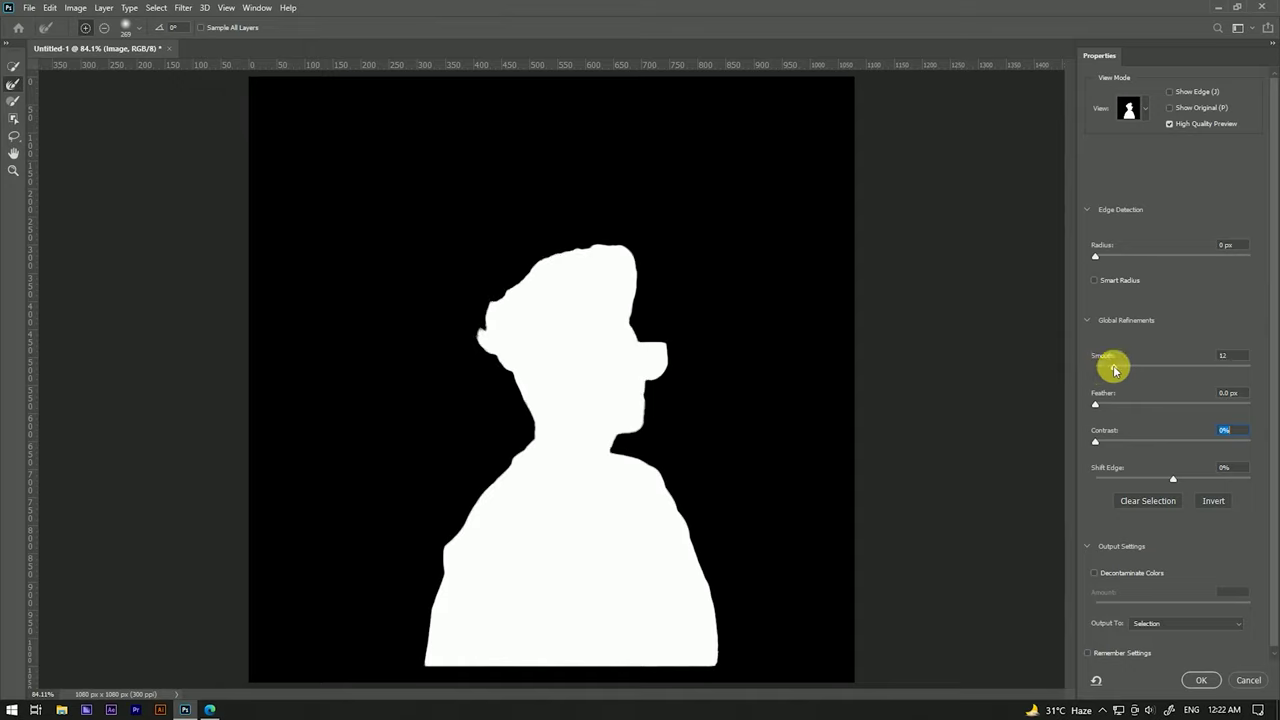
pyautogui.click(1107, 370)
pyautogui.moveTo(1099, 406); pyautogui.dragTo(1115, 408)
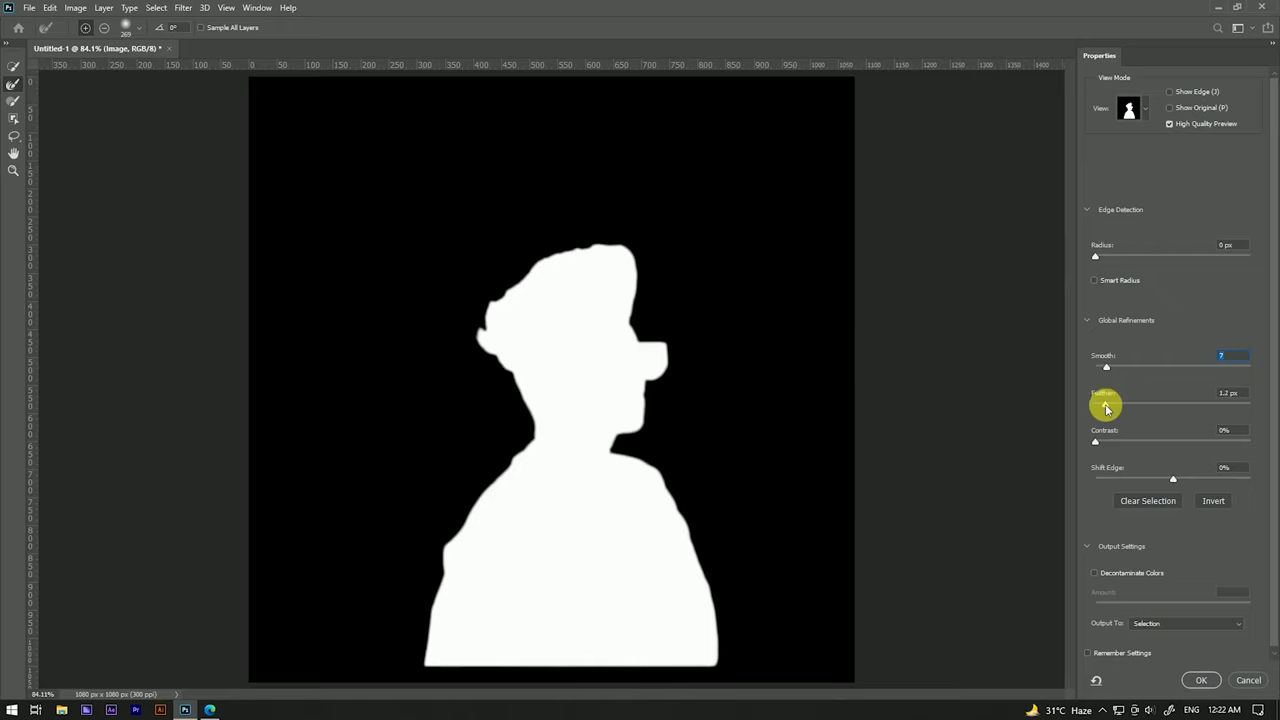
pyautogui.click(1104, 406)
pyautogui.moveTo(1097, 443); pyautogui.dragTo(1178, 445)
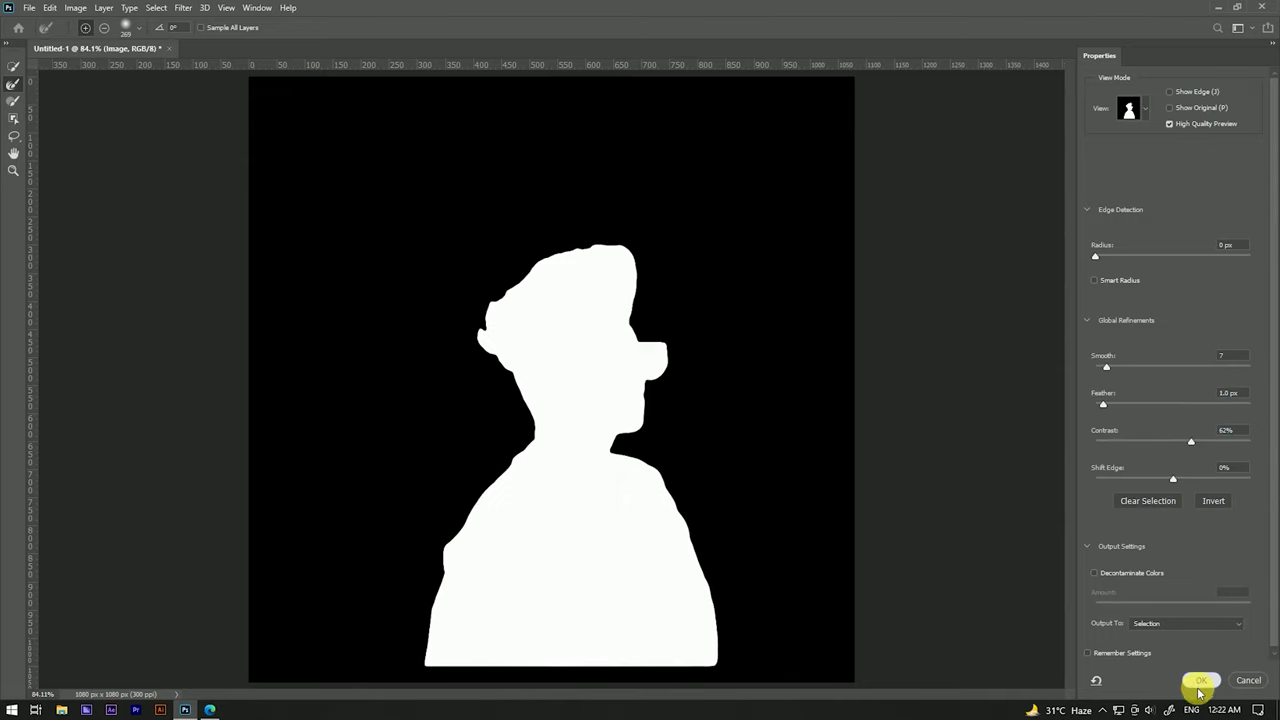
pyautogui.click(1201, 680)
# Add a layer mask to the Image layer from the selection and hide the Background layer
pyautogui.scroll(-5, 623, 272)
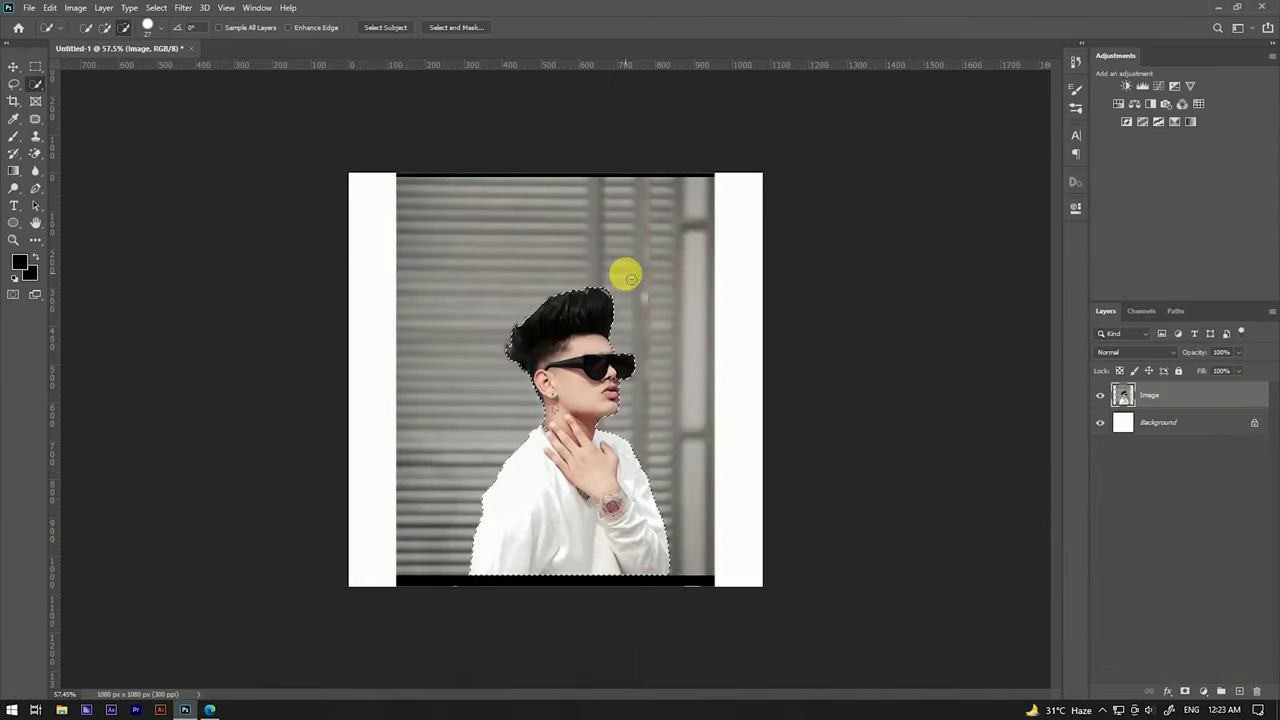
pyautogui.scroll(3, 623, 278)
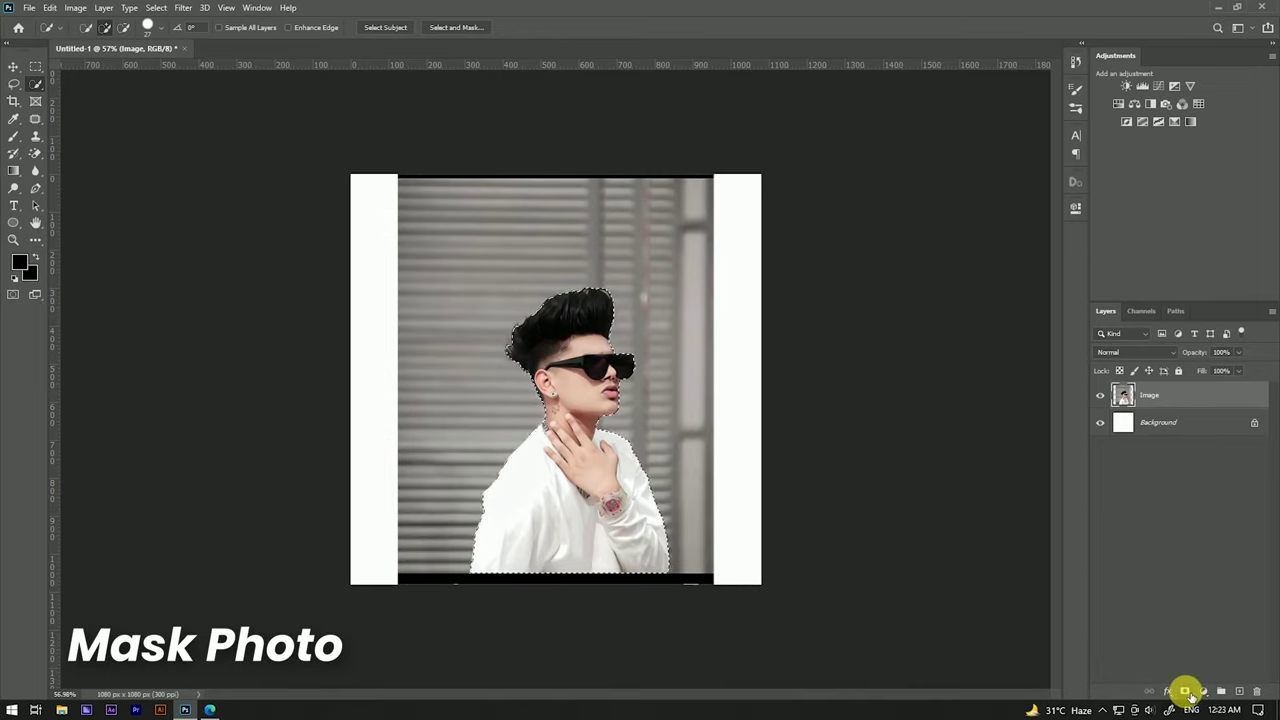
pyautogui.click(1185, 692)
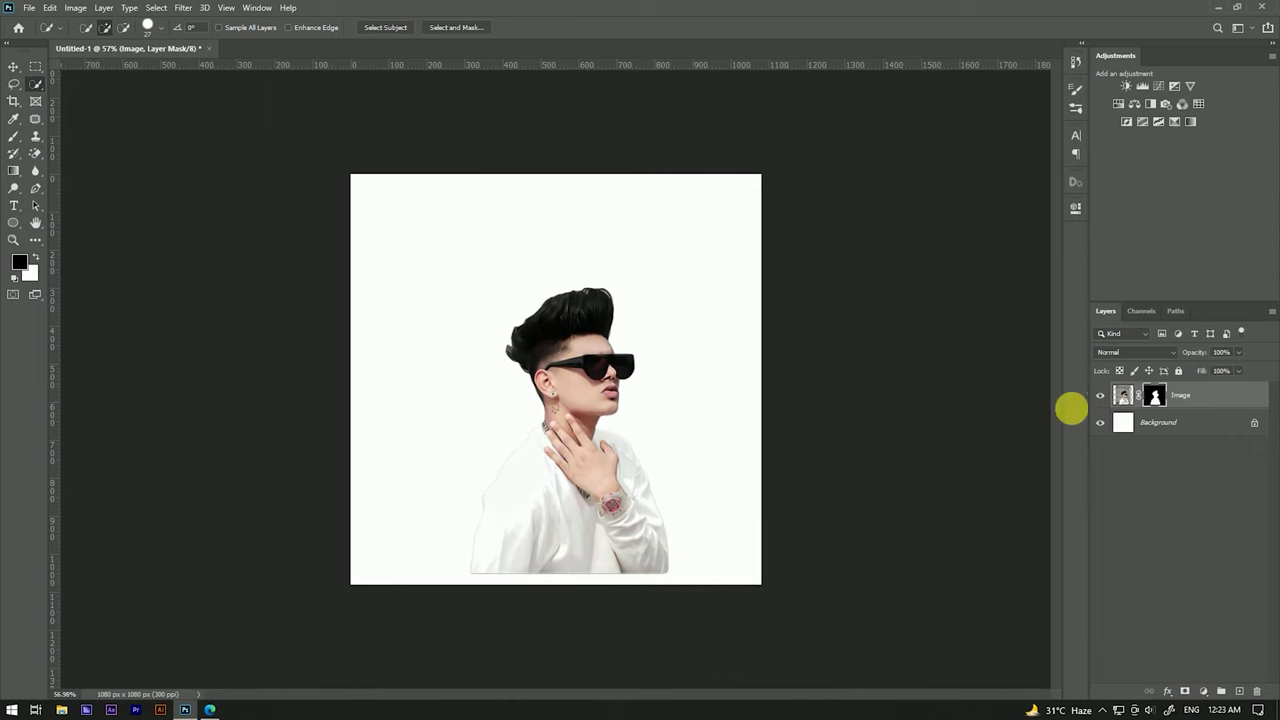
pyautogui.click(1100, 424)
pyautogui.scroll(-1, 543, 349)
pyautogui.scroll(3, 549, 343)
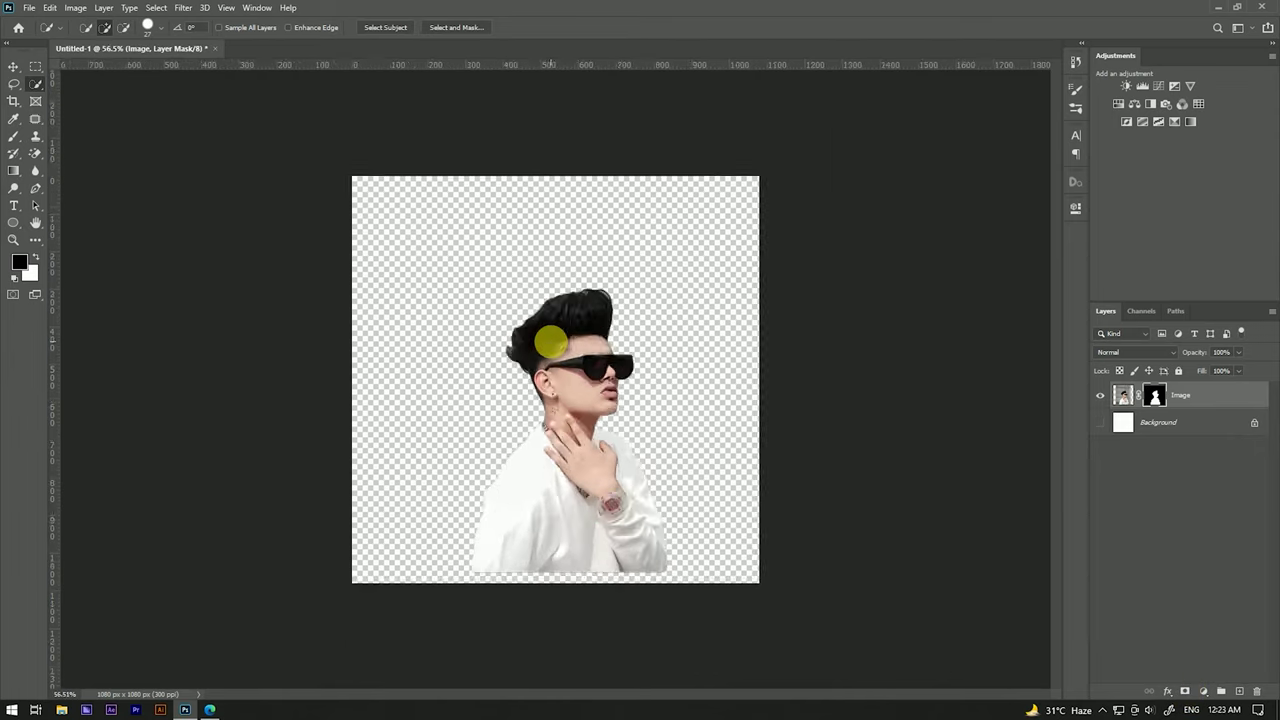
pyautogui.scroll(-3, 553, 345)
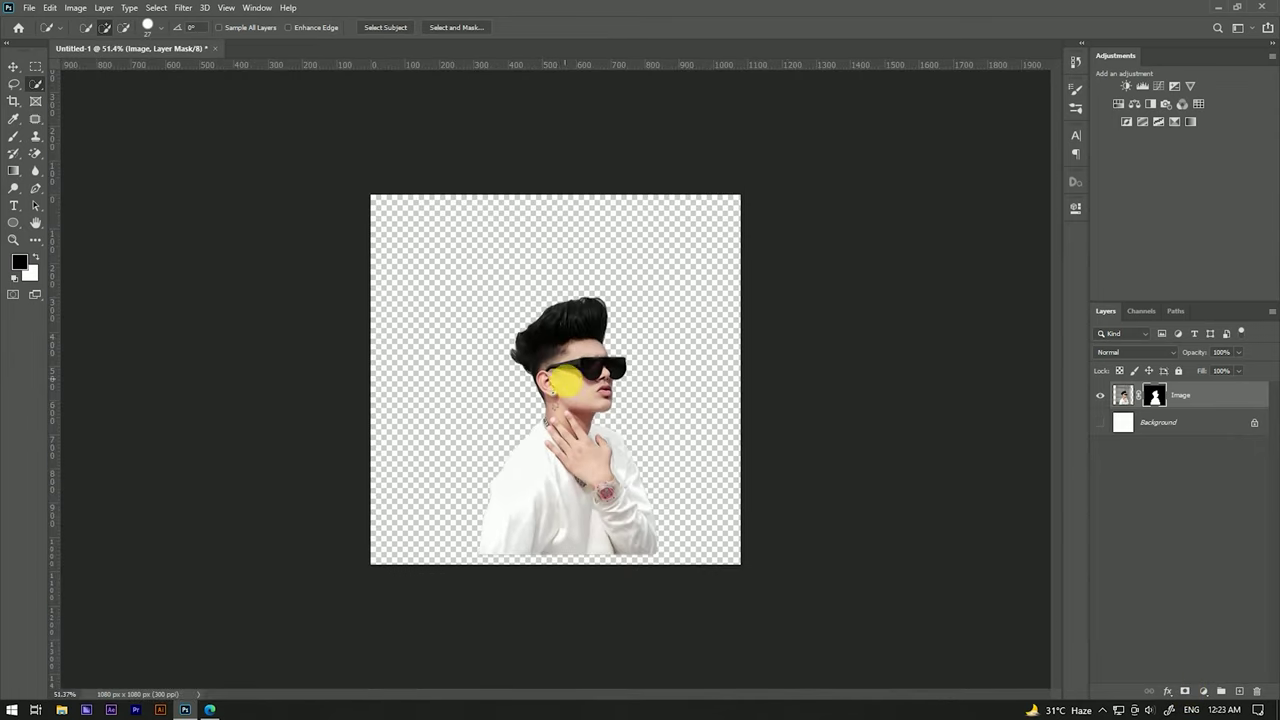
# Convert the masked Image layer to a smart object
pyautogui.press('v')
pyautogui.scroll(3, 583, 385)
pyautogui.scroll(-1, 586, 370)
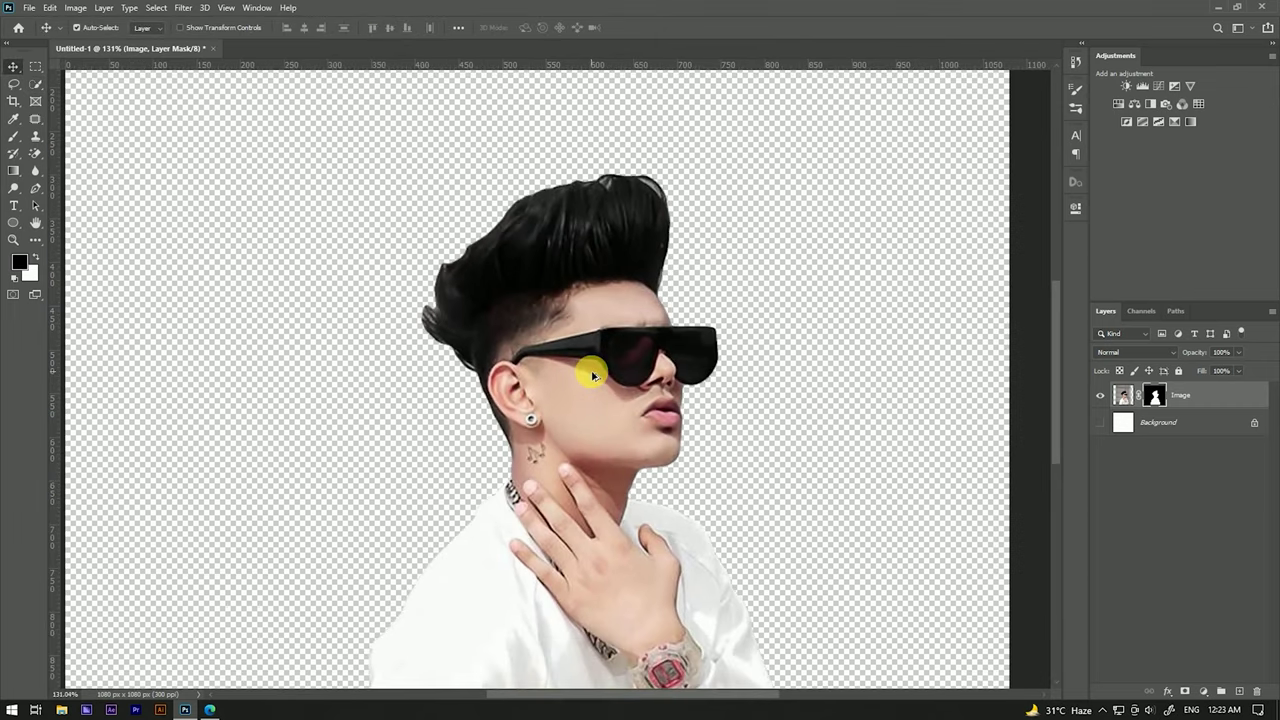
pyautogui.hotkey('ctrl', '2')
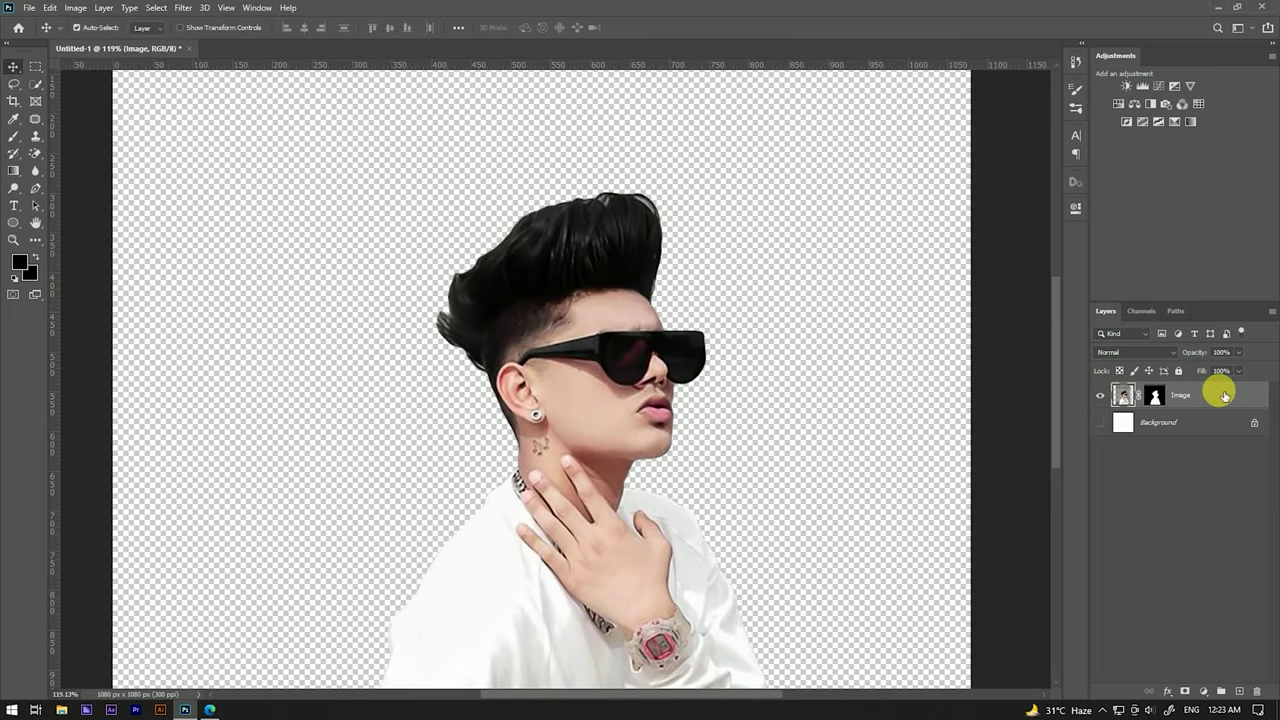
pyautogui.rightClick(1219, 393)
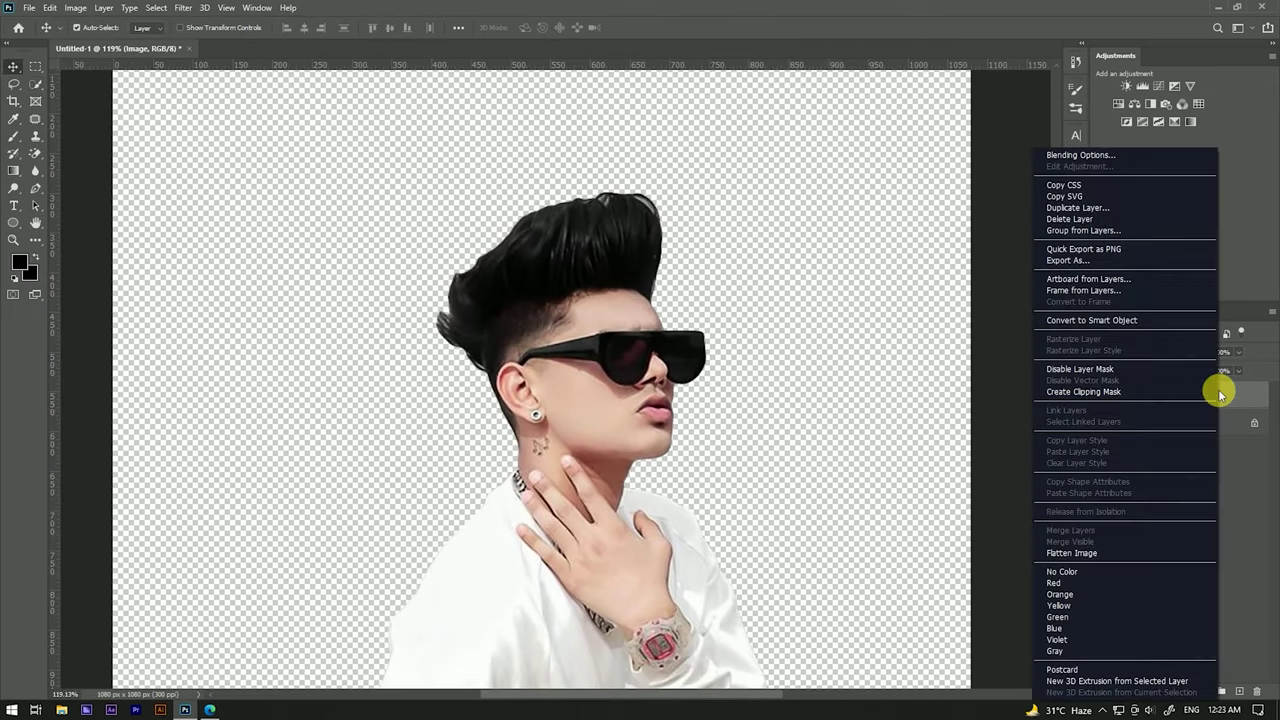
pyautogui.click(1099, 320)
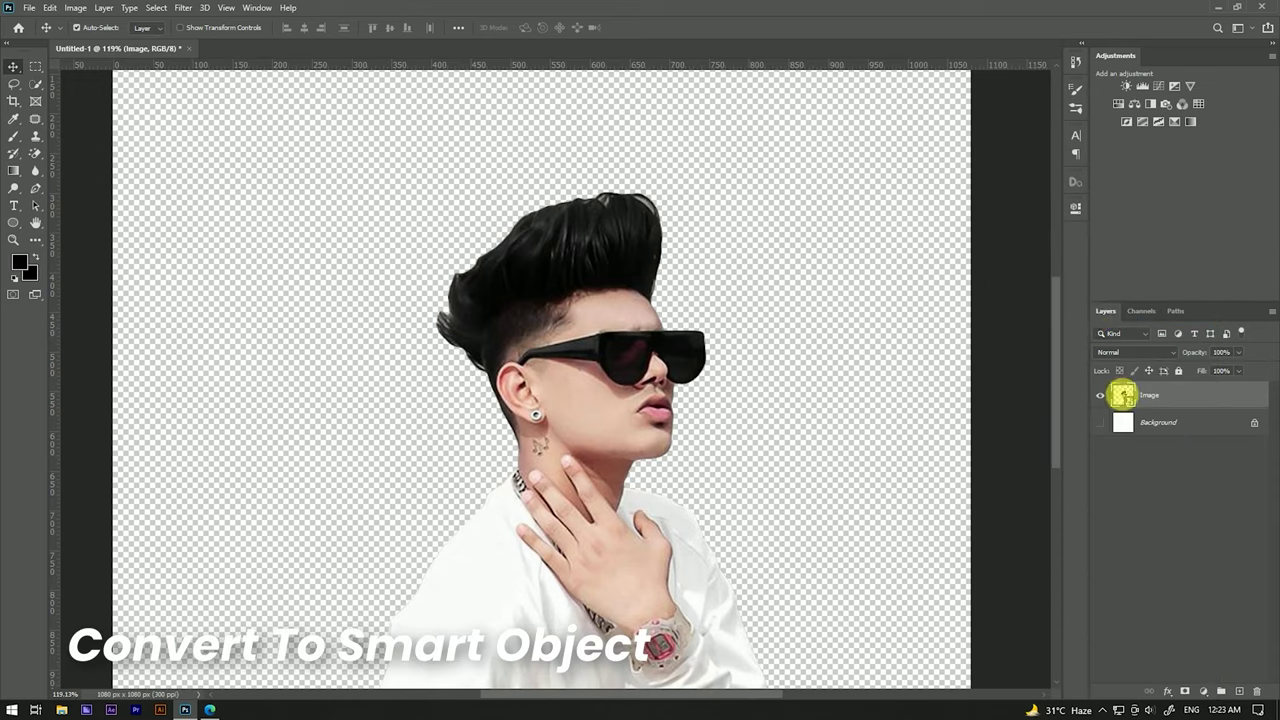
# Move the cut-out man up and centre him horizontally on the canvas, at about X 278 px, Y 183 px
pyautogui.click(1100, 395)
pyautogui.click(1100, 395)
pyautogui.scroll(-3, 620, 271)
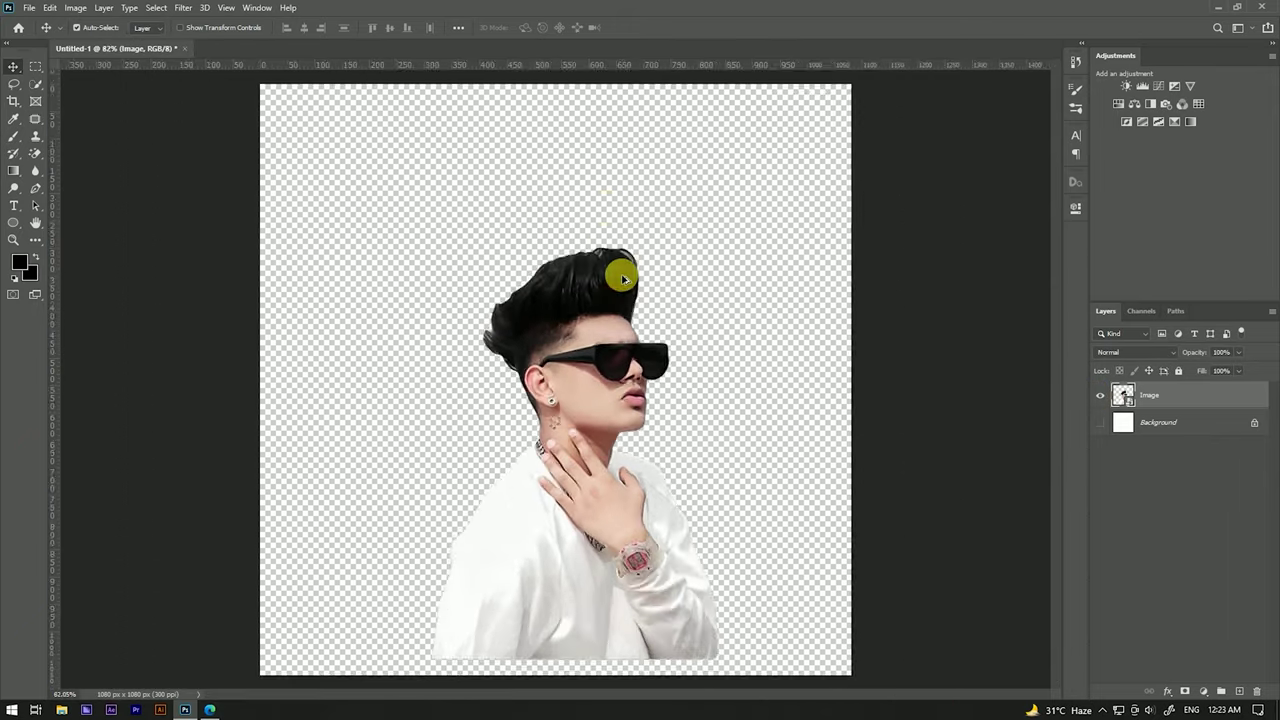
pyautogui.moveTo(569, 466); pyautogui.dragTo(556, 424)
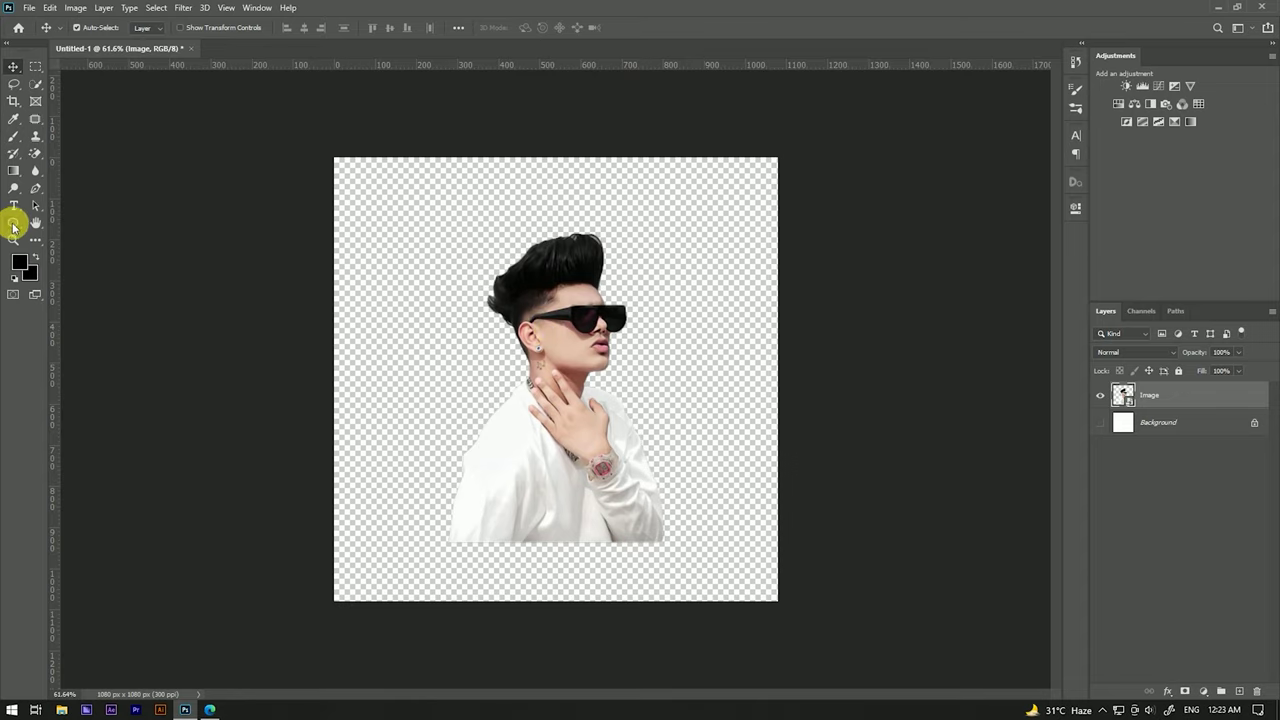
# Create a black circle 700 px wide and 700 px high with the Ellipse tool
pyautogui.click(13, 224)
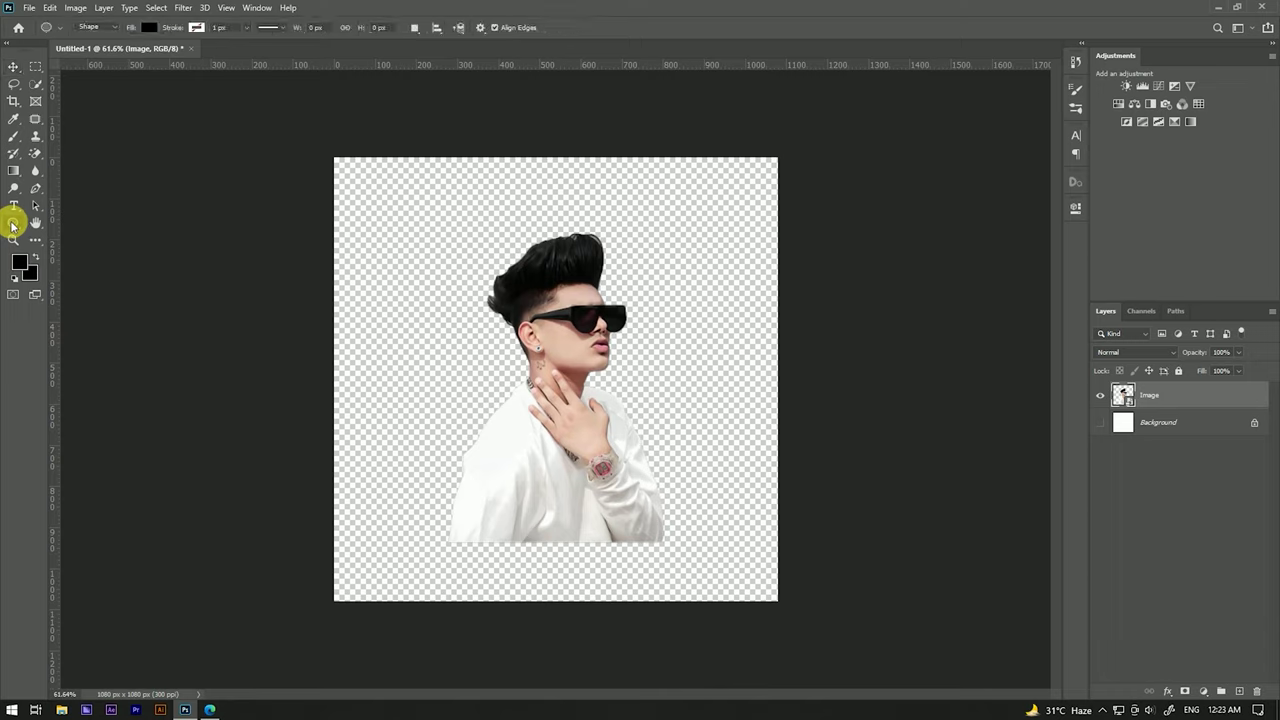
pyautogui.click(445, 289)
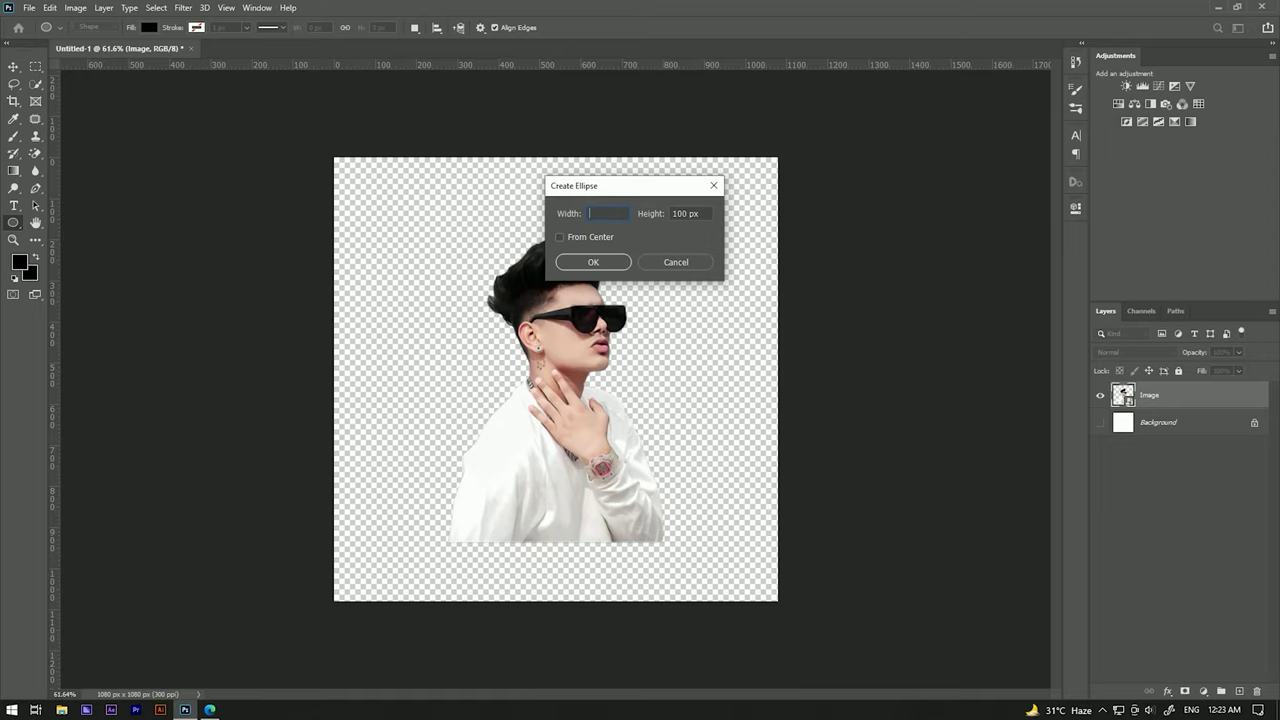
pyautogui.click(676, 214)
pyautogui.click(597, 262)
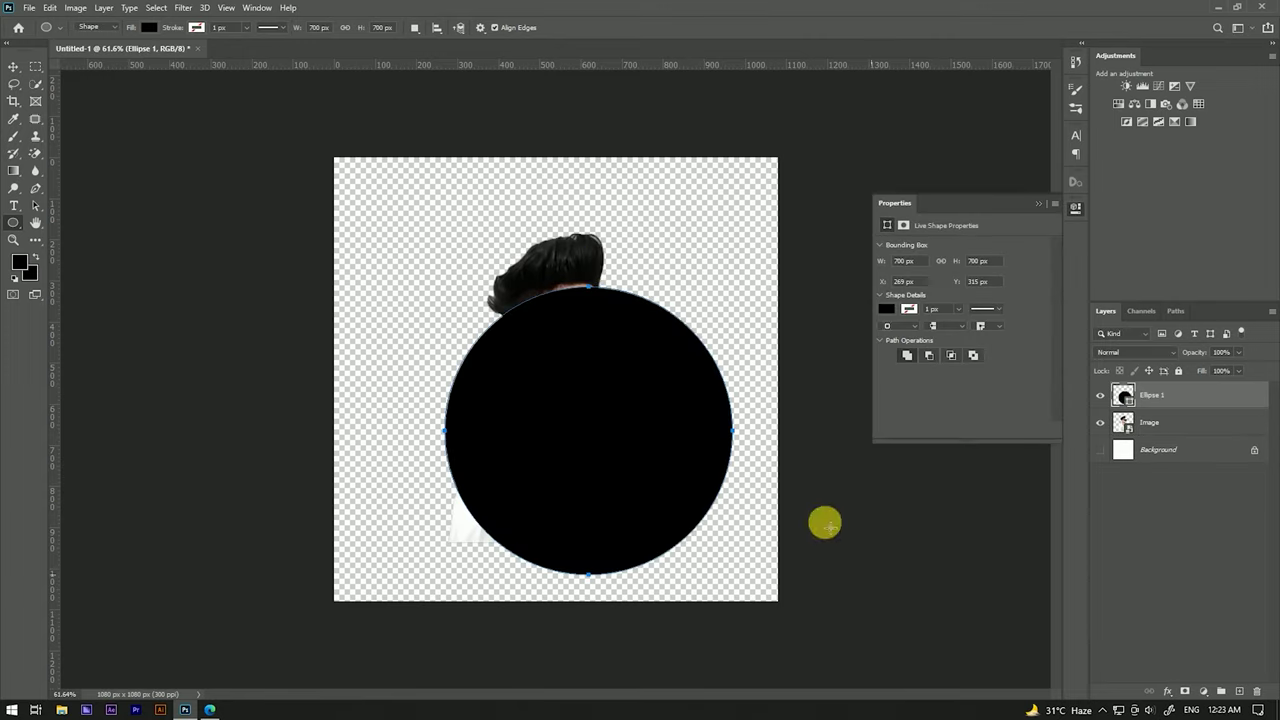
# Move the circle to about X 190 px, Y 237 px and place its layer below the Image layer
pyautogui.press('v')
pyautogui.moveTo(586, 414); pyautogui.dragTo(590, 386)
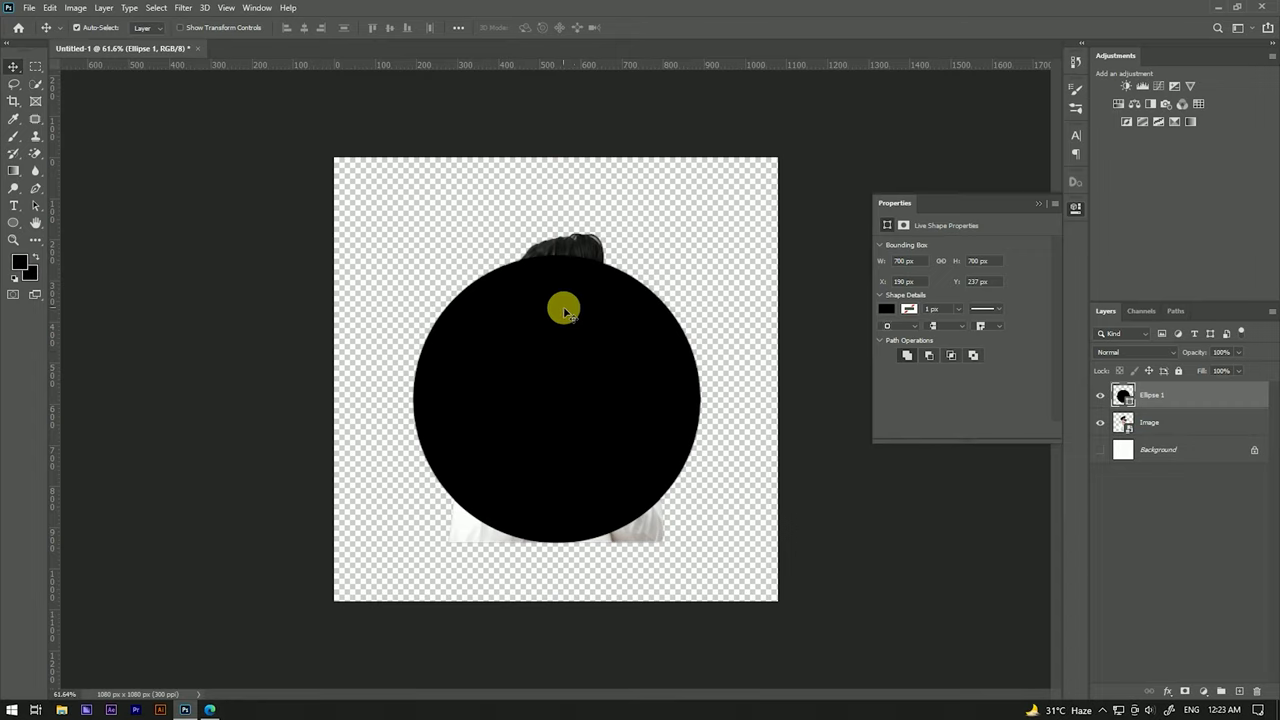
pyautogui.moveTo(1229, 418); pyautogui.dragTo(1211, 431)
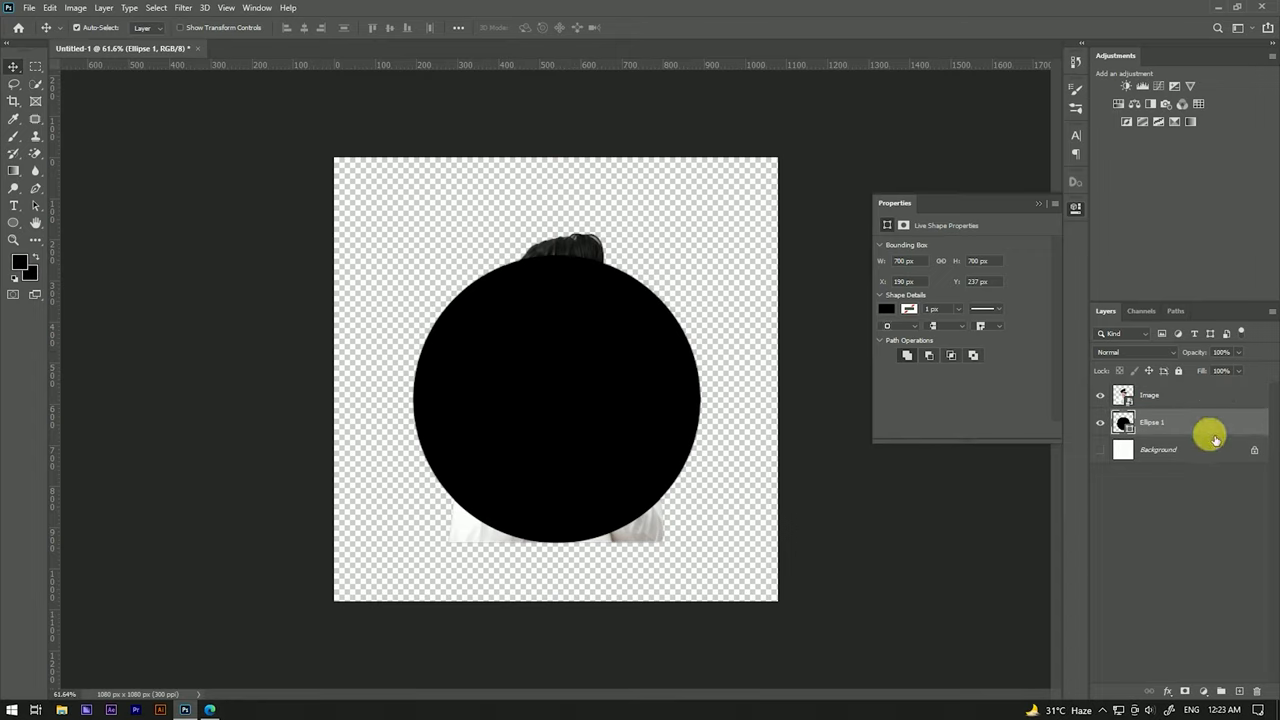
pyautogui.click(661, 397)
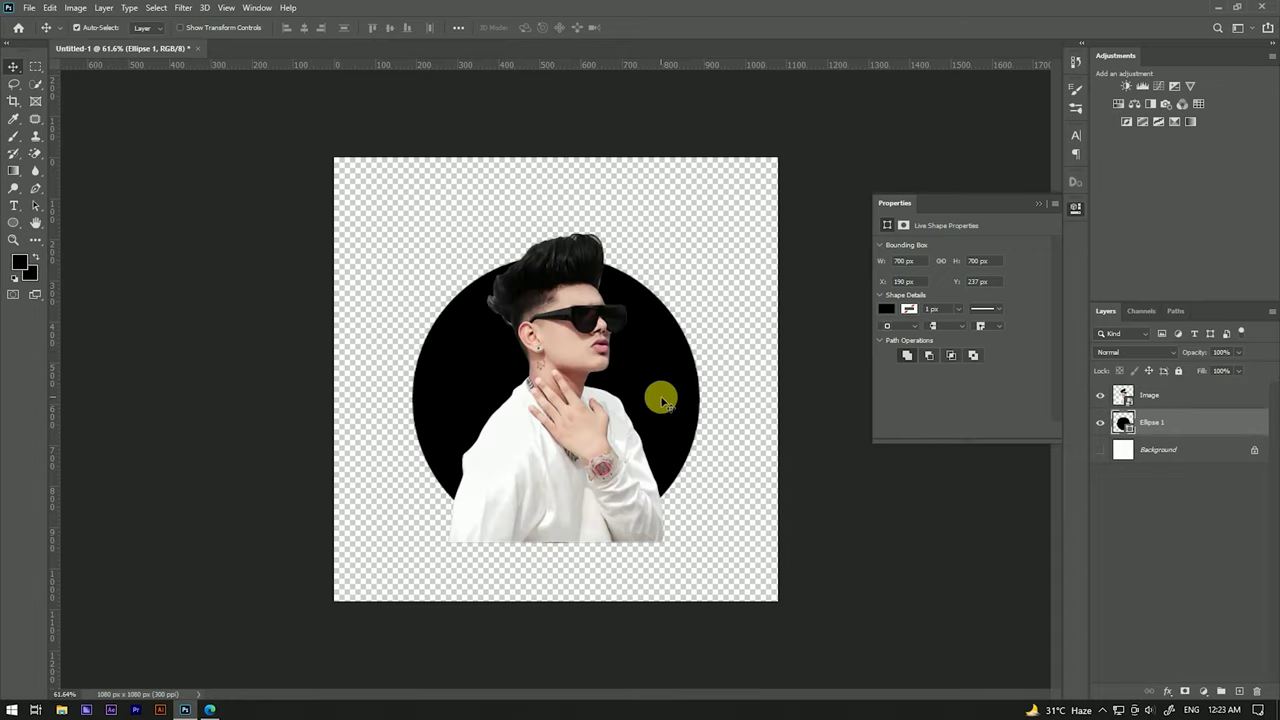
# Scale the cut-out man up proportionally to about 614 × 884 px so his head extends above the circle
pyautogui.click(582, 318)
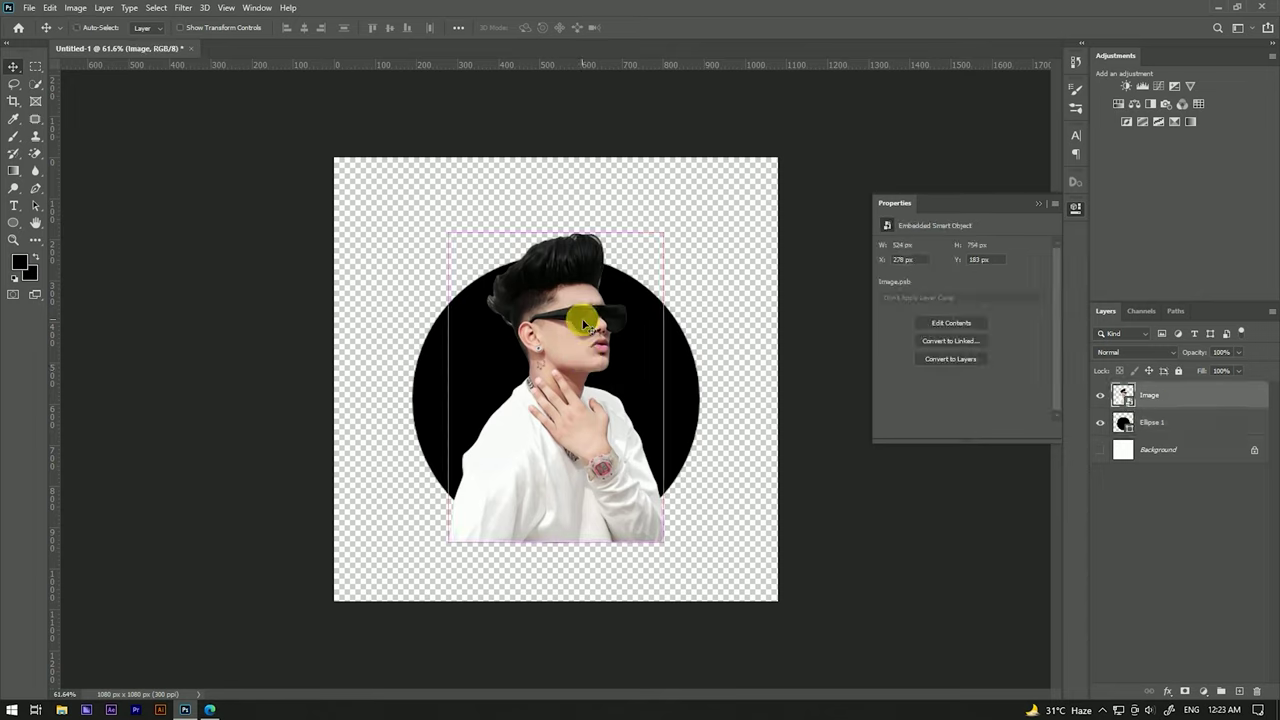
pyautogui.hotkey('ctrl', 't')
pyautogui.moveTo(559, 233); pyautogui.dragTo(558, 182)
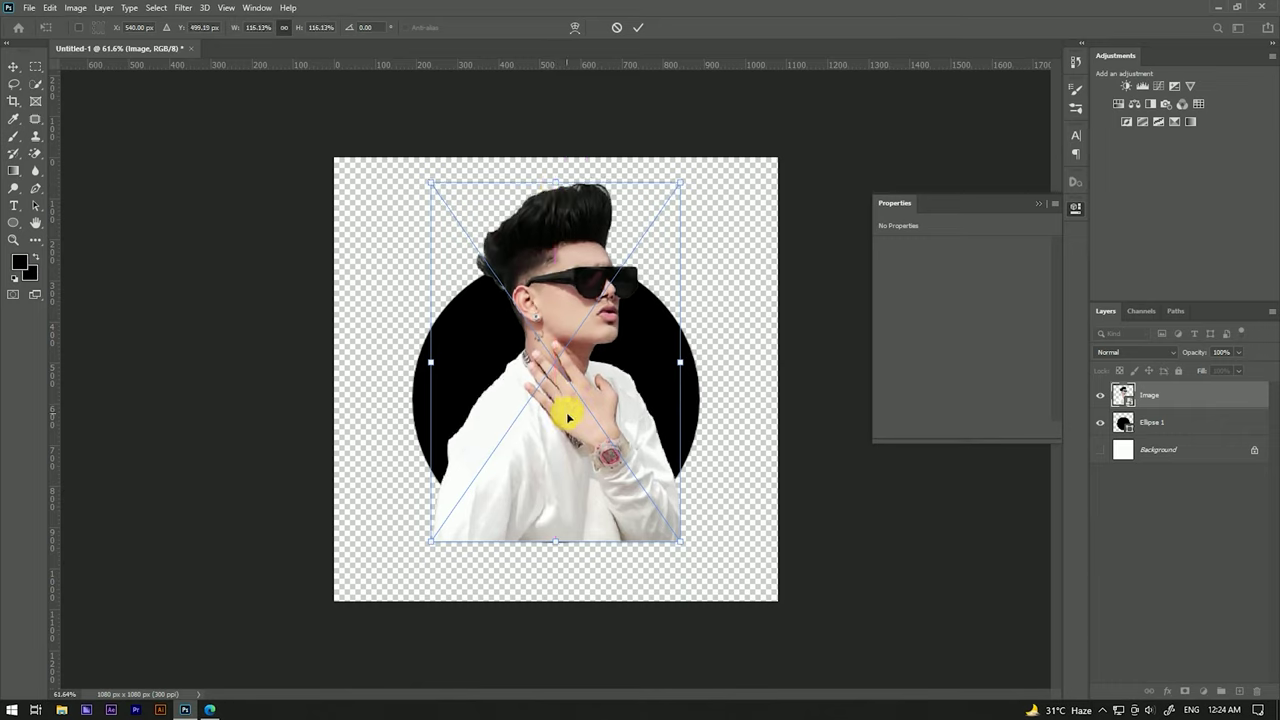
pyautogui.moveTo(557, 185); pyautogui.dragTo(562, 184)
pyautogui.click(638, 27)
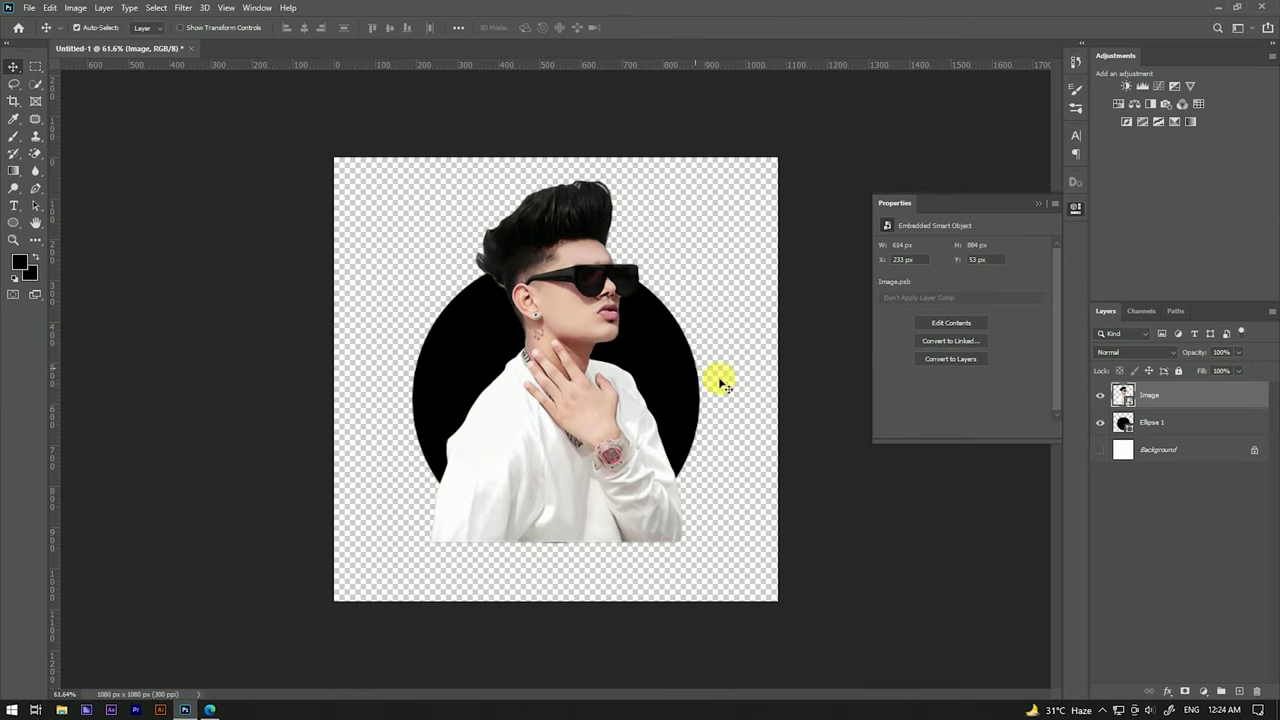
# Move the Image and Ellipse 1 layers together straight down by about 29 px on the canvas
pyautogui.click(1180, 424)
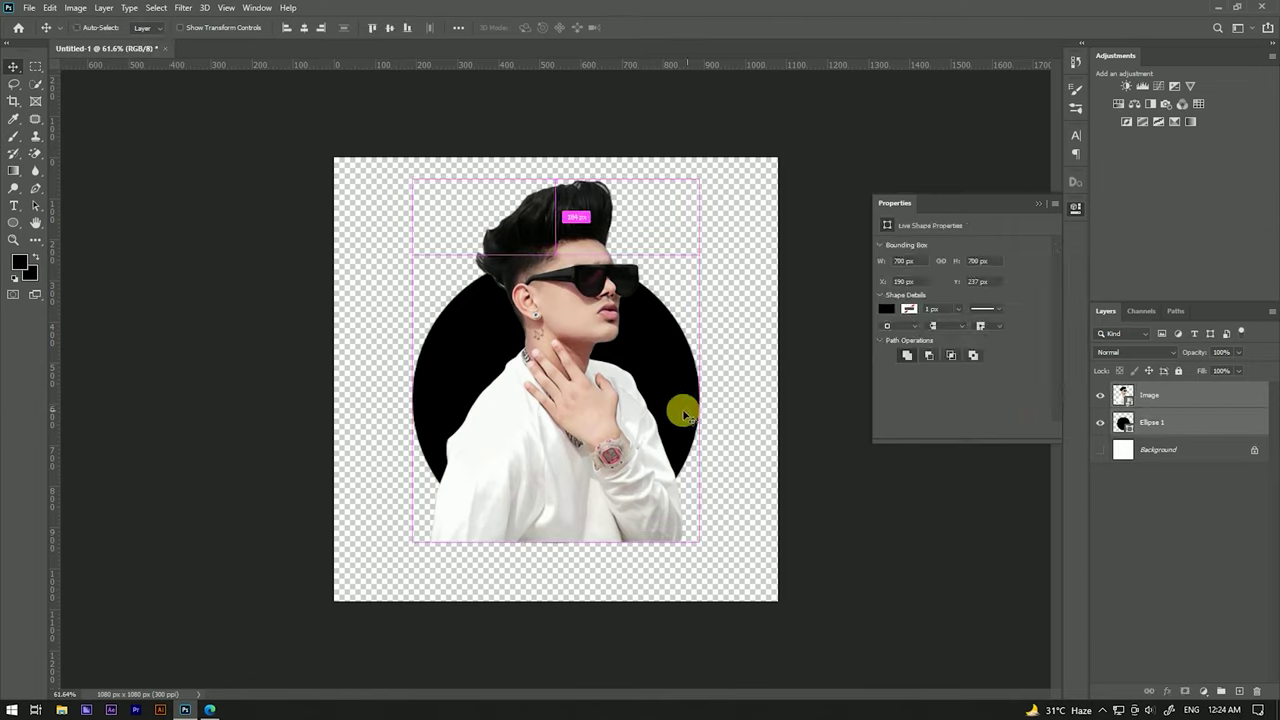
pyautogui.hotkey('ctrl', 't')
pyautogui.moveTo(607, 383); pyautogui.dragTo(607, 395)
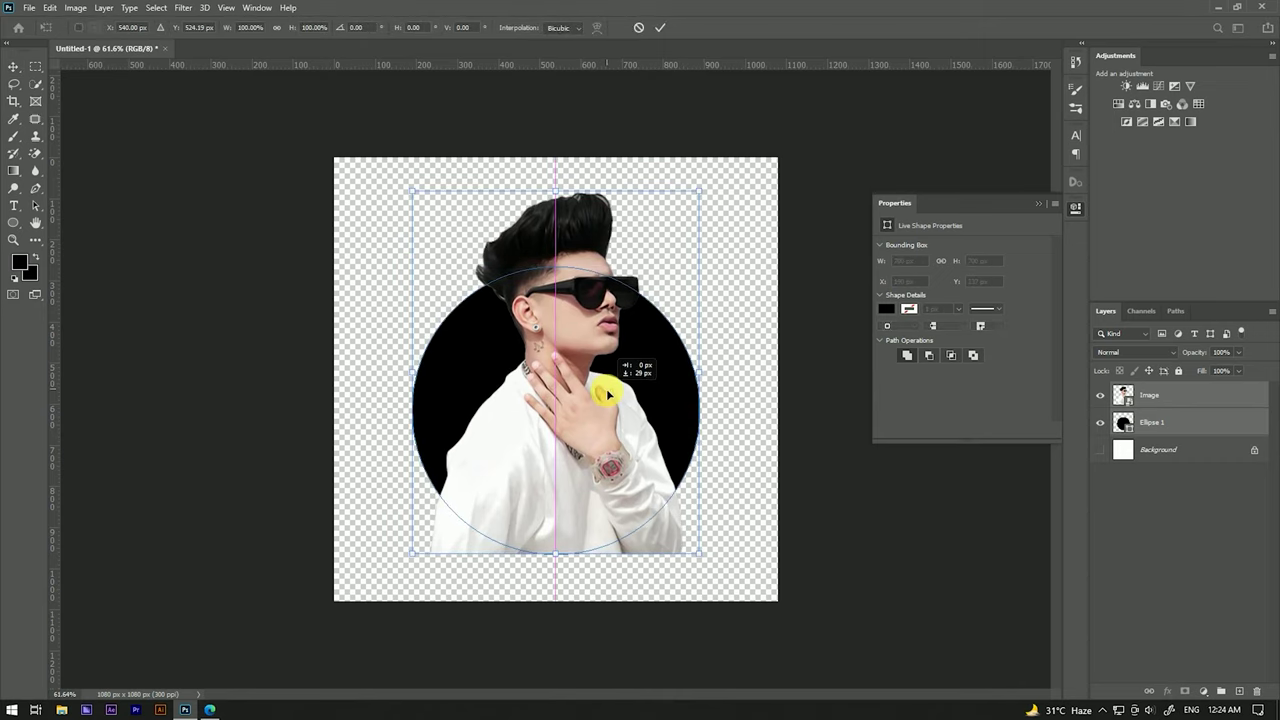
pyautogui.click(660, 27)
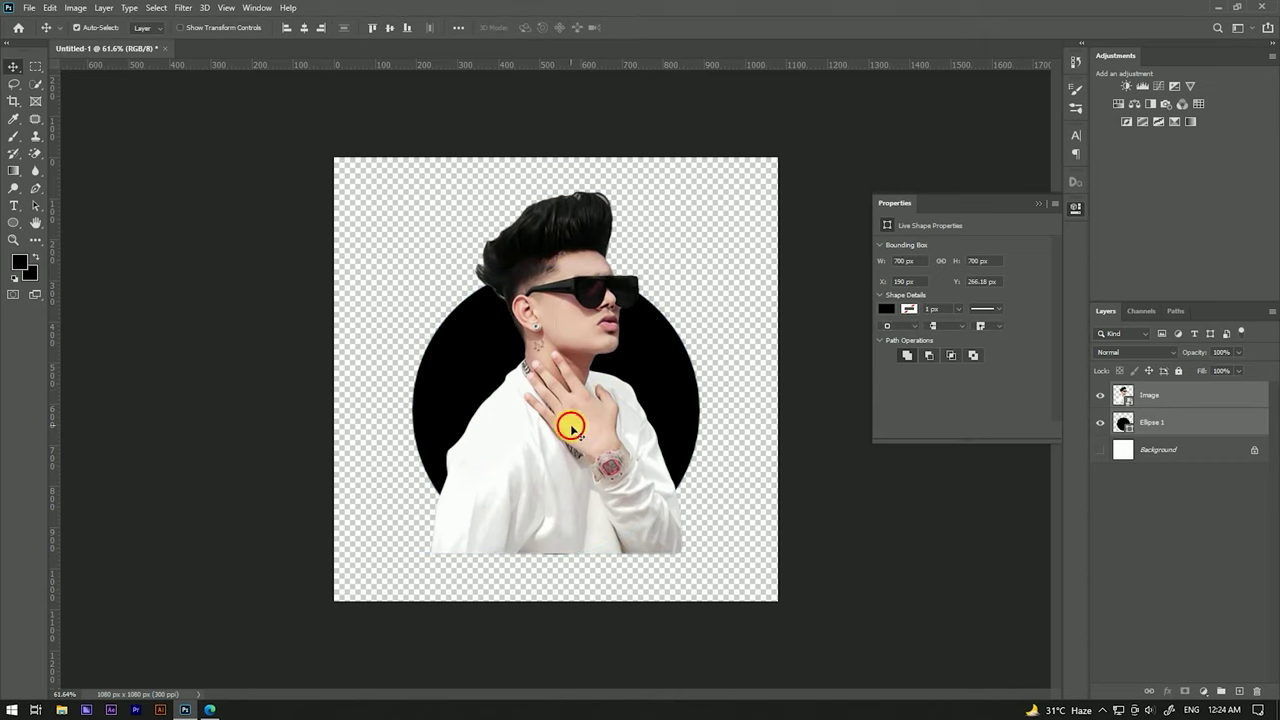
pyautogui.press('Up')
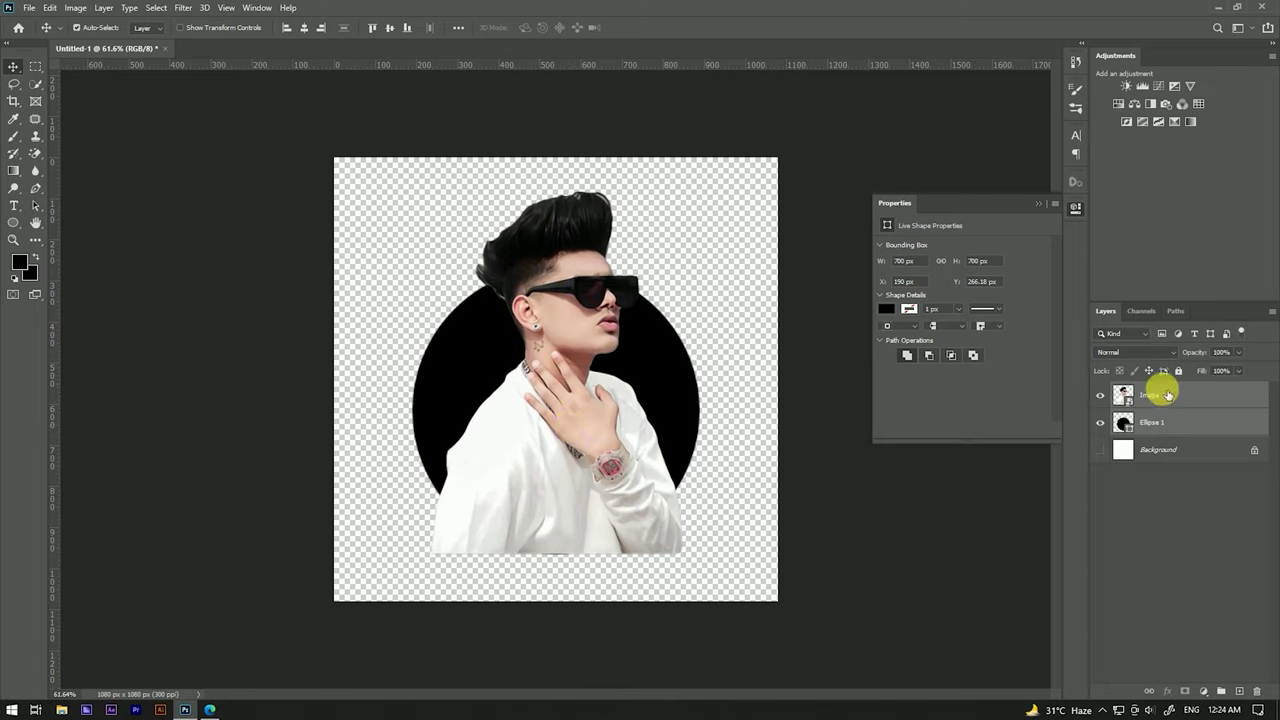
# Clip the Image layer to the Ellipse 1 layer with a clipping mask
pyautogui.click(1194, 526)
pyautogui.click(1188, 405)
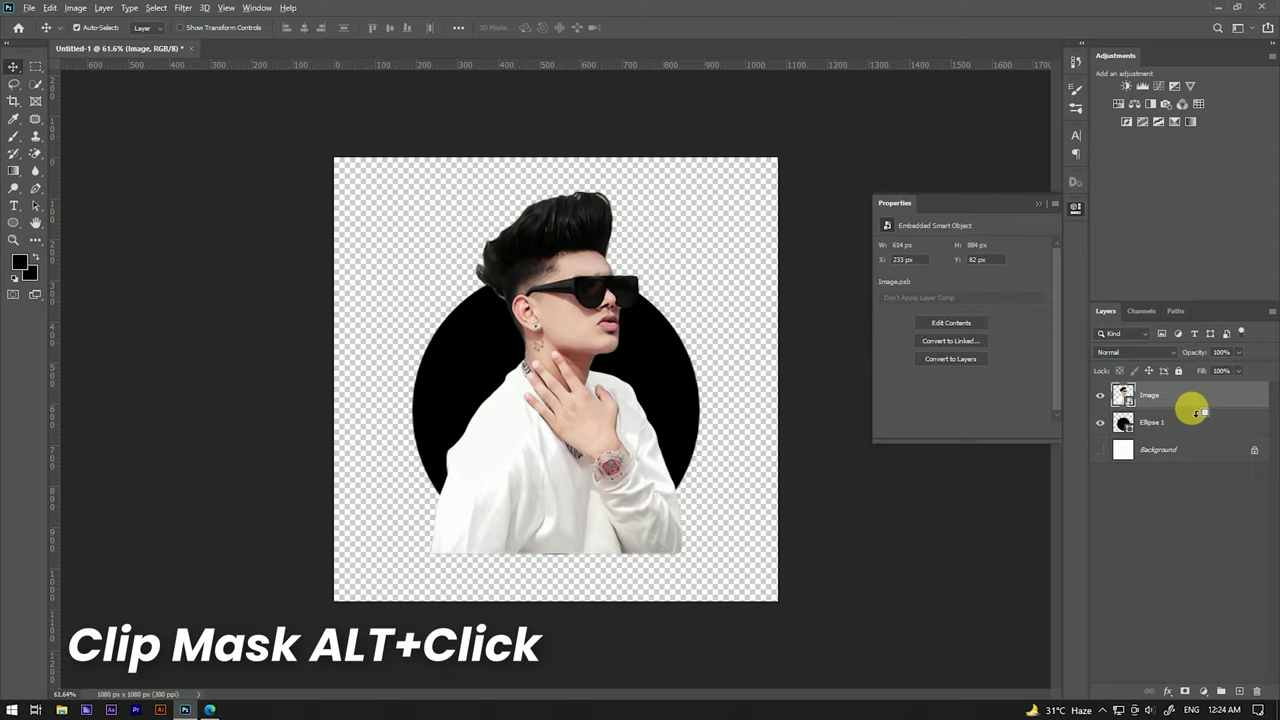
pyautogui.keyDown('alt'); pyautogui.click(1178, 413); pyautogui.keyUp('alt')
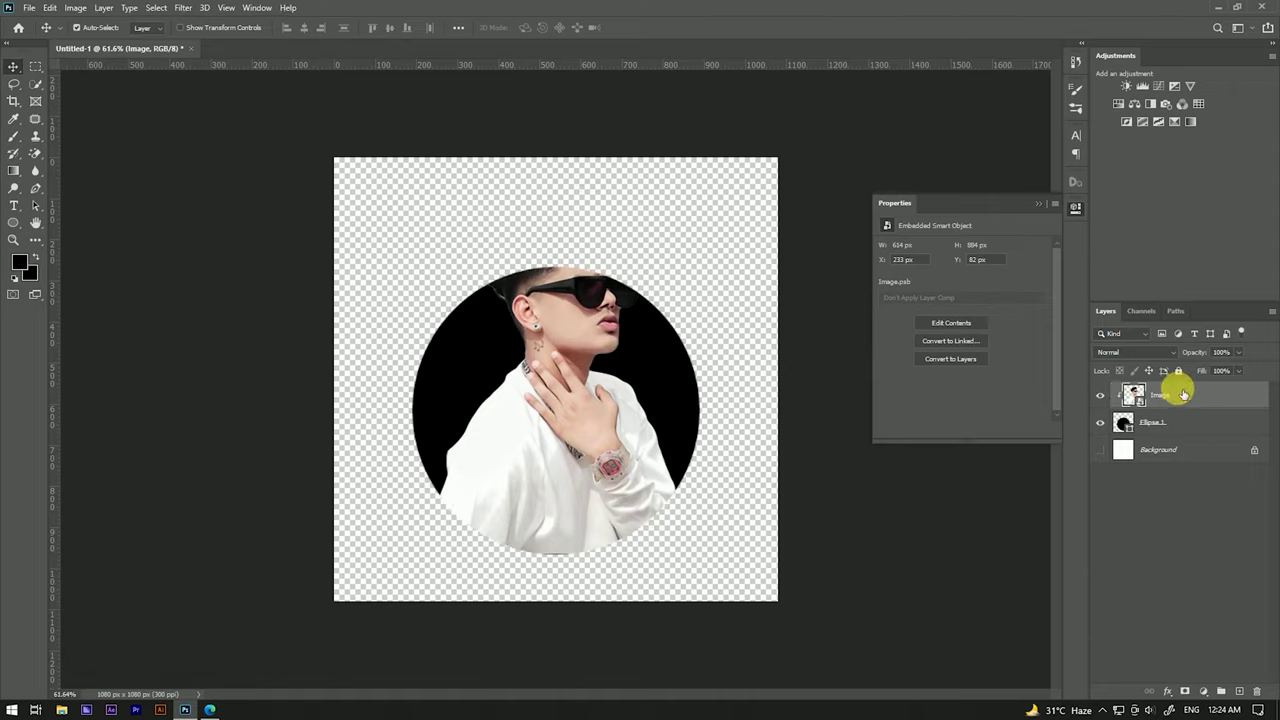
# Duplicate the Image layer as "Image copy" and release the copy from the clipping mask
pyautogui.rightClick(1209, 399)
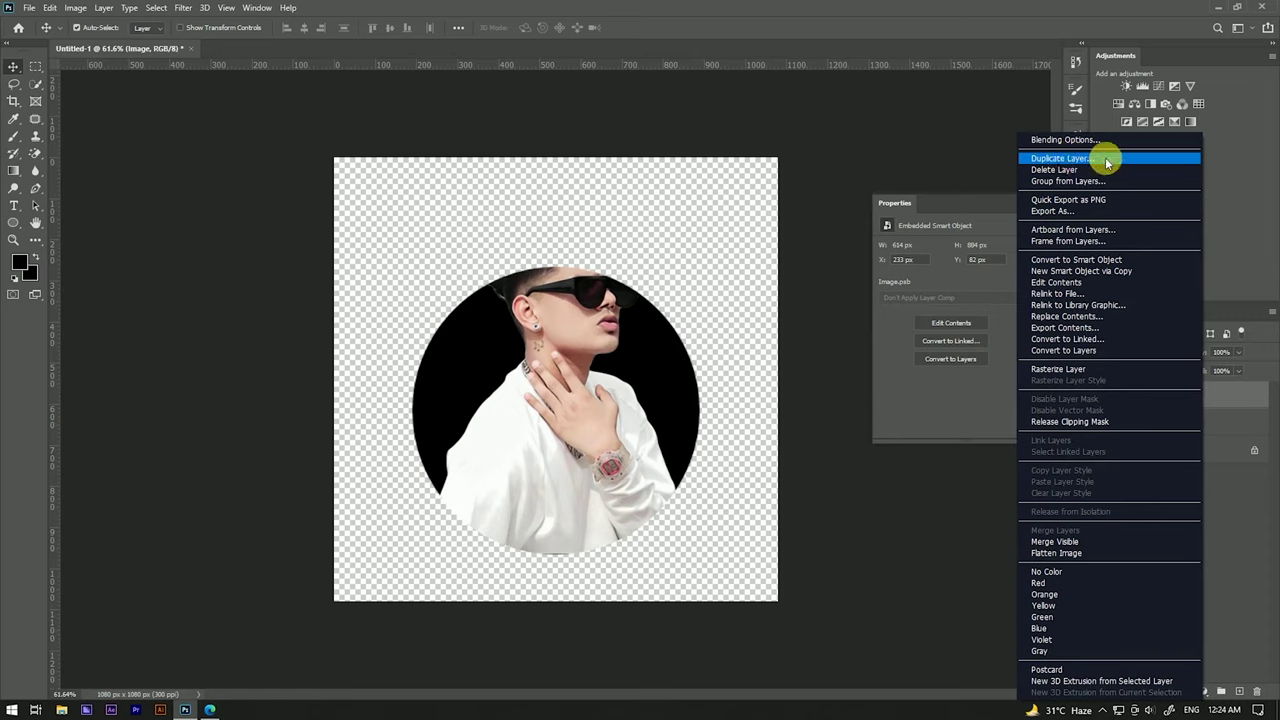
pyautogui.click(1104, 159)
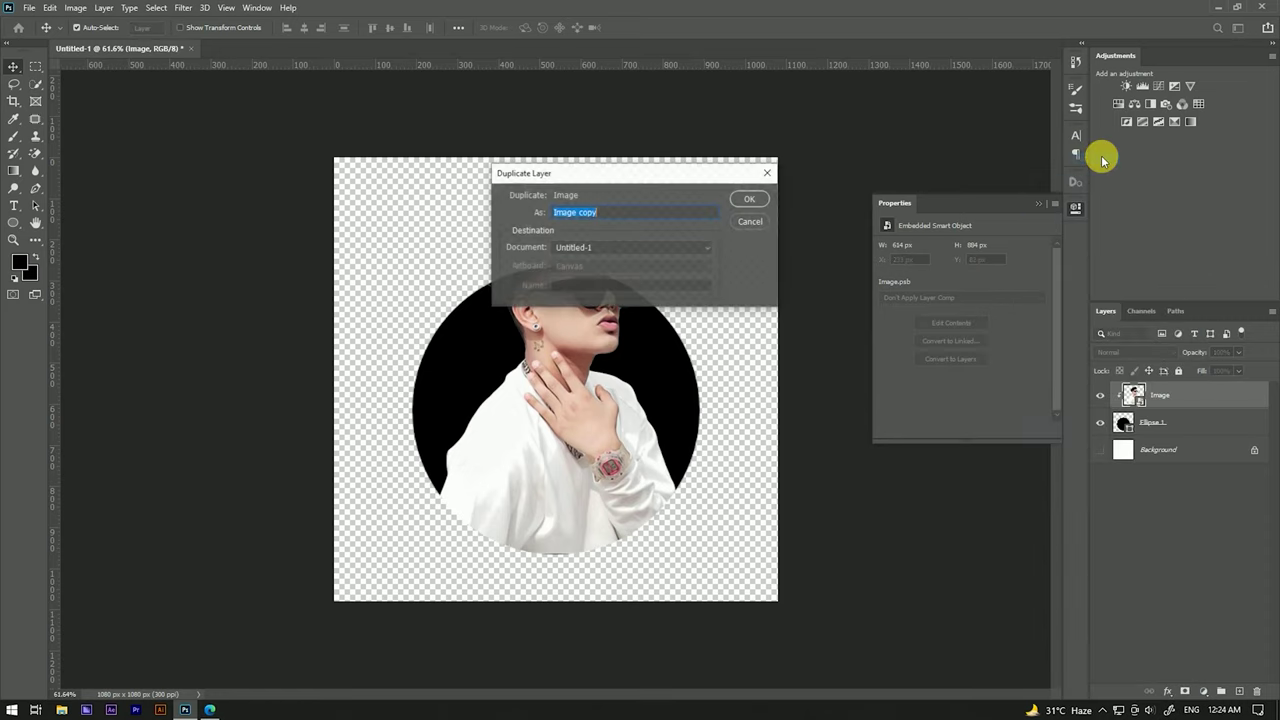
pyautogui.click(745, 201)
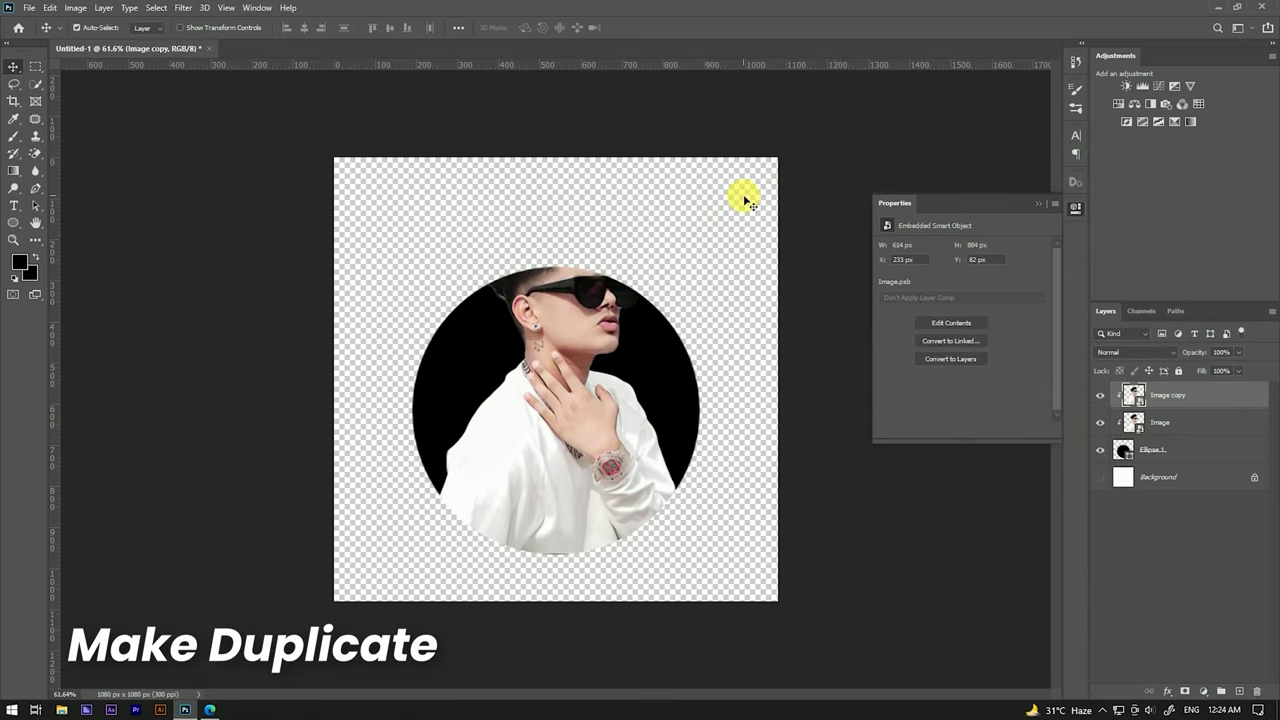
pyautogui.keyDown('alt'); pyautogui.click(1197, 412); pyautogui.keyUp('alt')
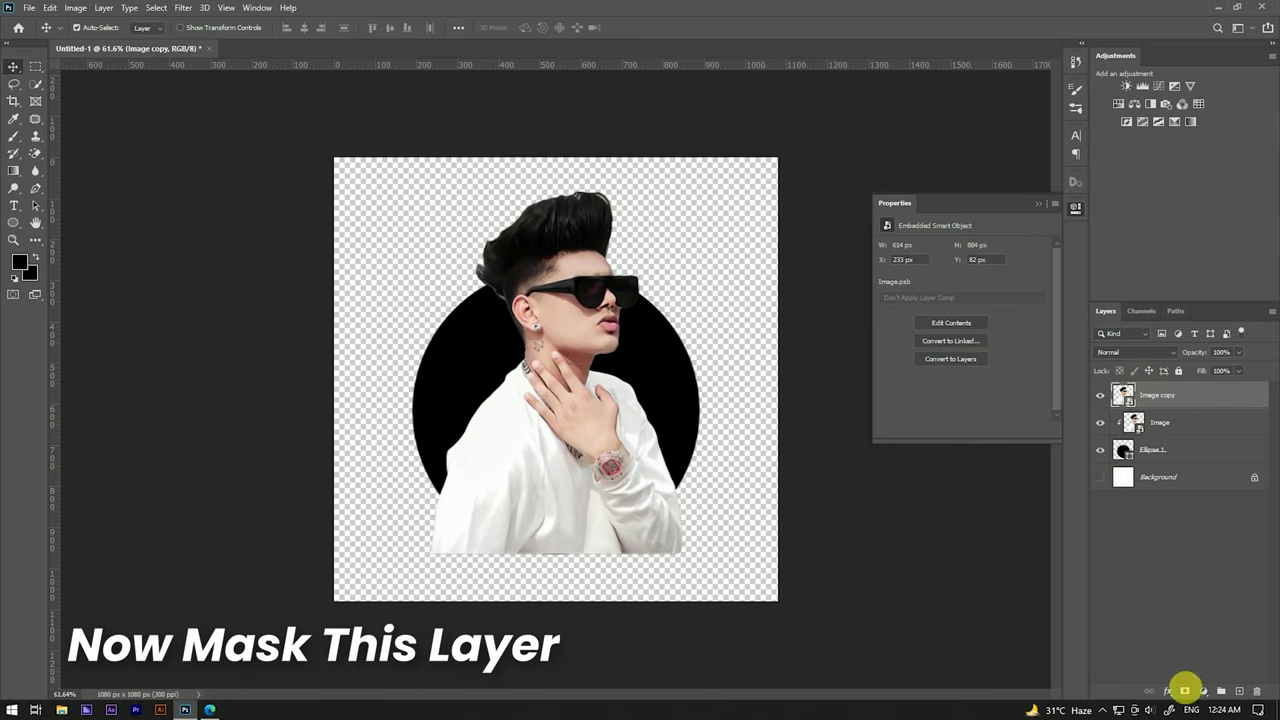
# Add a layer mask to Image copy and paint it with a black (000000) brush to hide the shirt's lower parts outside the circle
pyautogui.click(1185, 692)
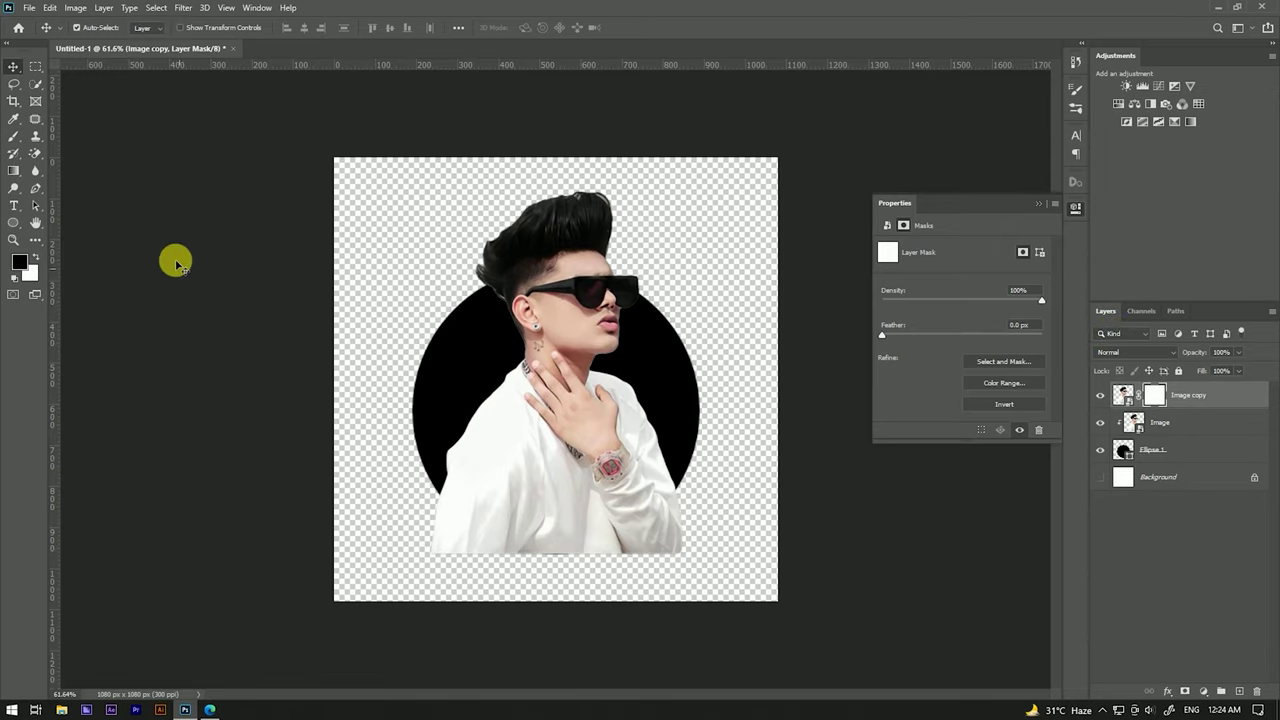
pyautogui.click(12, 142)
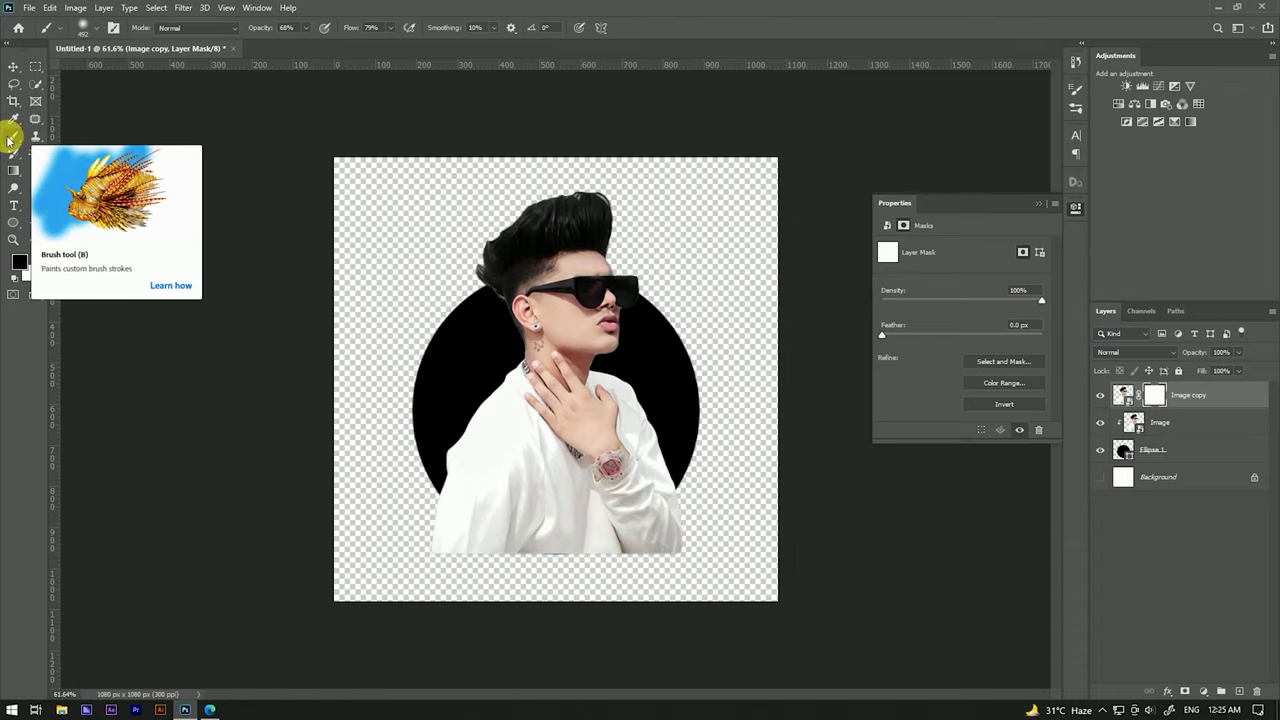
pyautogui.click(18, 264)
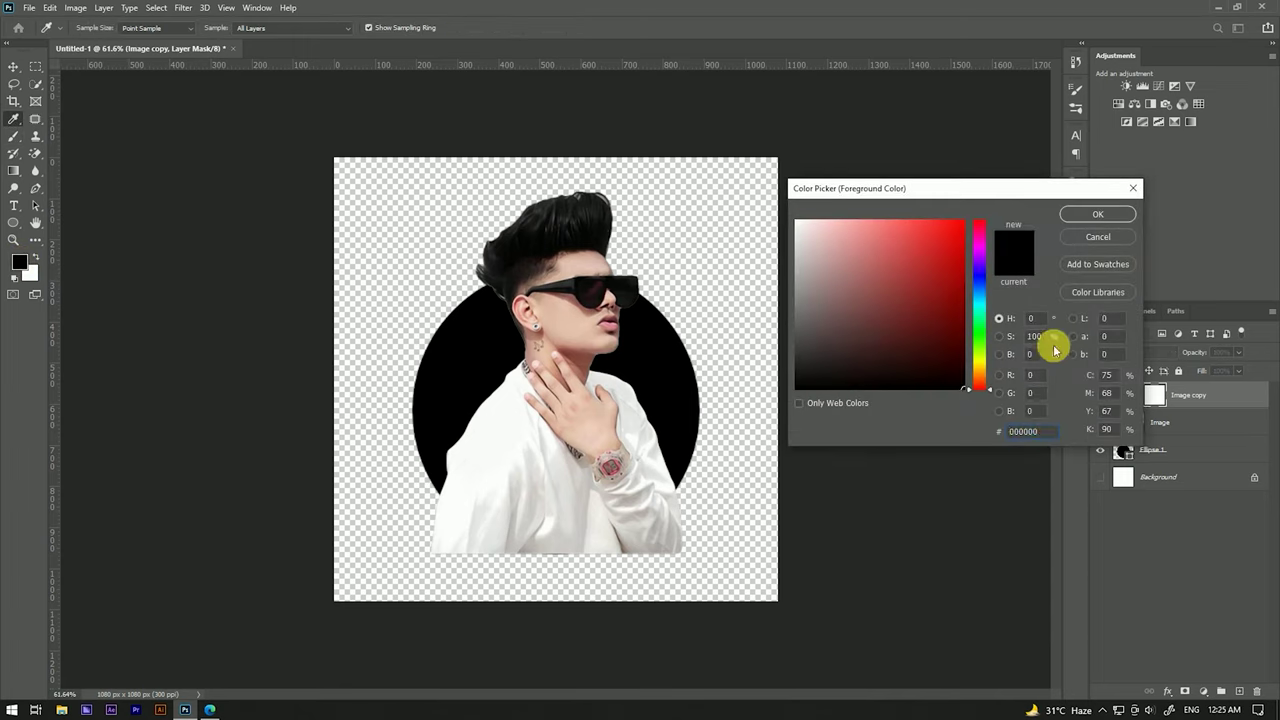
pyautogui.click(1097, 214)
pyautogui.press('b')
pyautogui.moveTo(535, 520)
pyautogui.mouseDown()
pyautogui.moveTo(443, 531)
pyautogui.moveTo(757, 523)
pyautogui.moveTo(534, 540)
pyautogui.moveTo(457, 531)
pyautogui.moveTo(640, 565)
pyautogui.mouseUp()
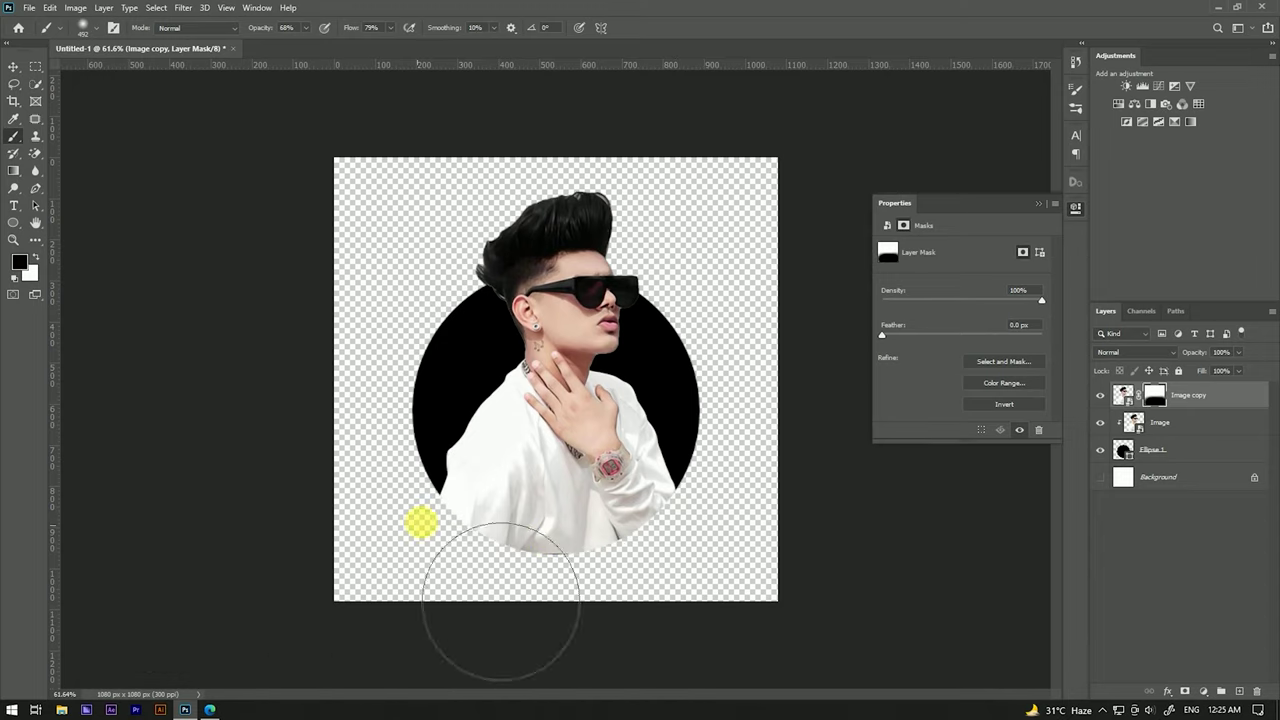
pyautogui.click(13, 66)
# Examine the finished pop-out portrait, checking the head above the circle and the shirt's clipped lower edge
pyautogui.scroll(-4, 586, 255)
pyautogui.scroll(4, 586, 254)
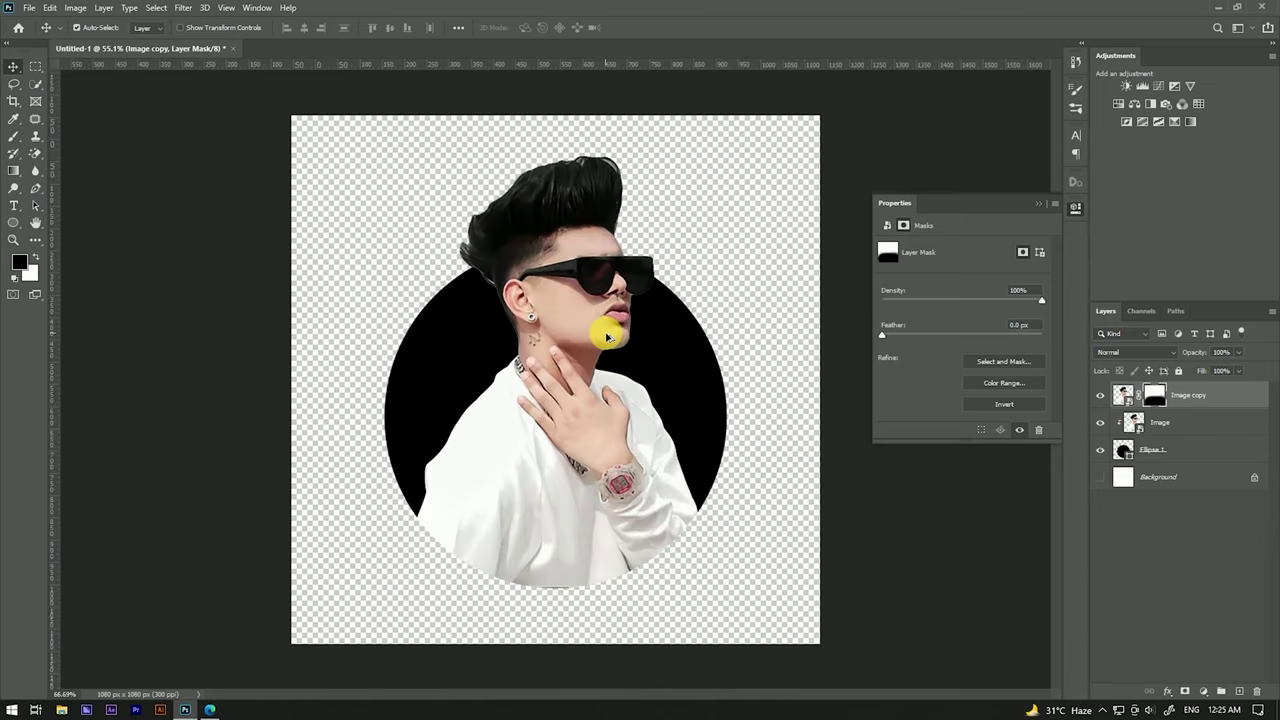
pyautogui.scroll(-5, 520, 258)
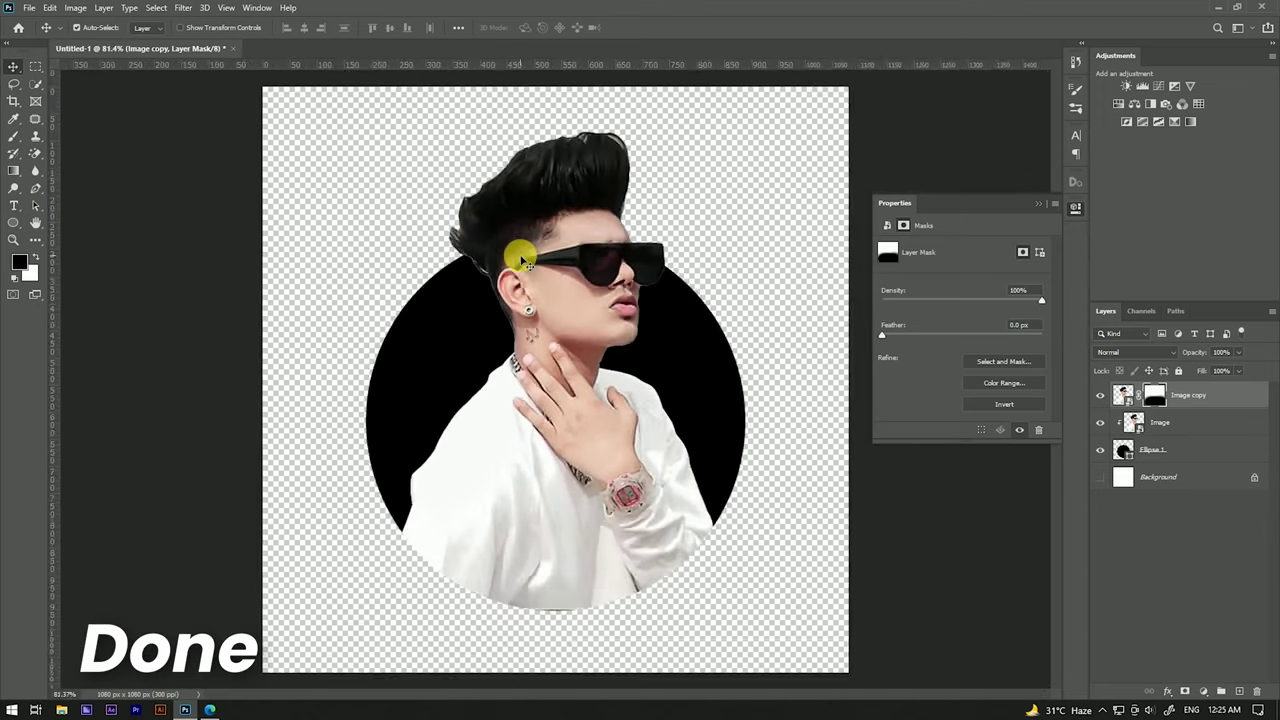
pyautogui.scroll(2, 534, 329)
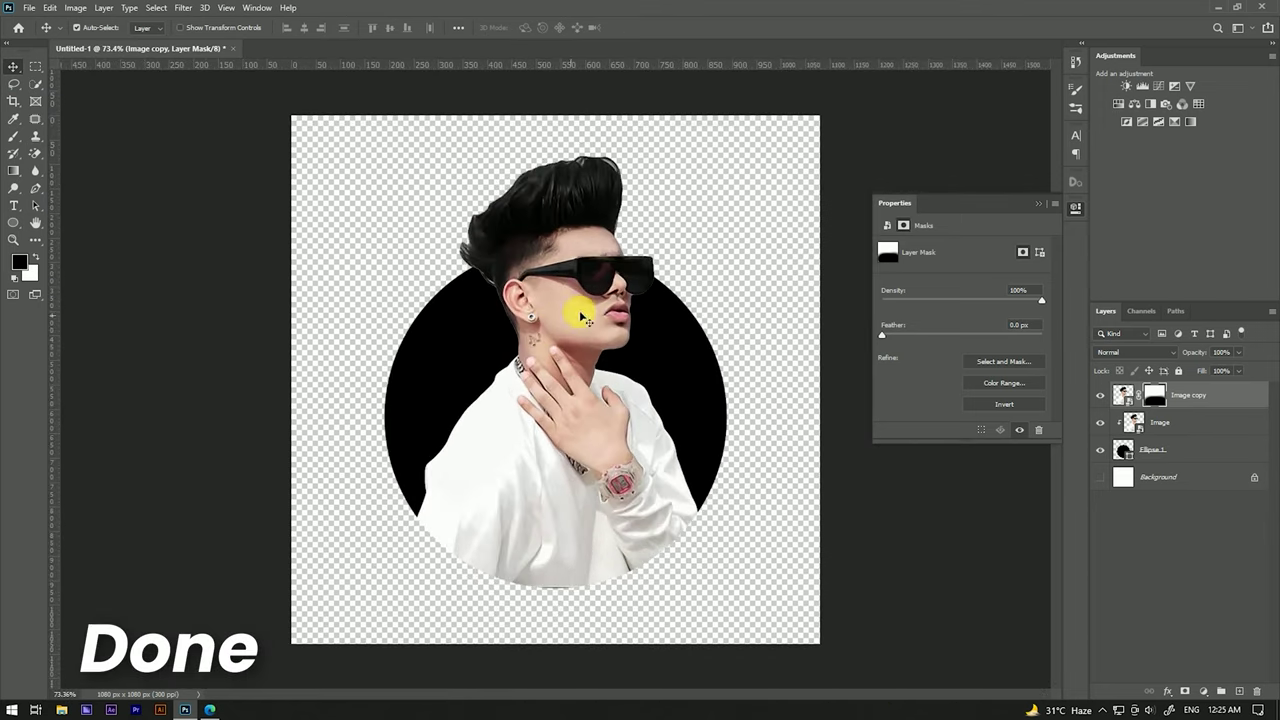
pyautogui.scroll(-2, 604, 304)
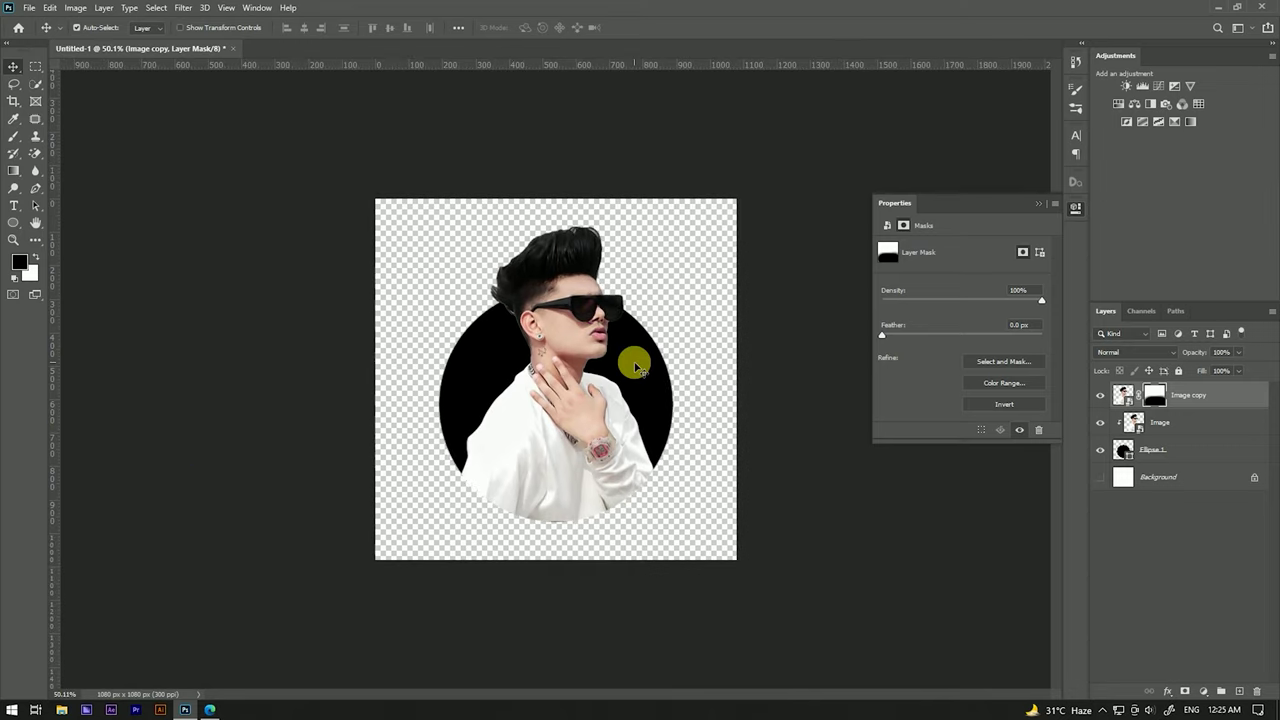
pyautogui.scroll(-1, 634, 314)
pyautogui.scroll(3, 600, 314)
pyautogui.scroll(-1, 609, 318)
pyautogui.scroll(-1, 610, 320)
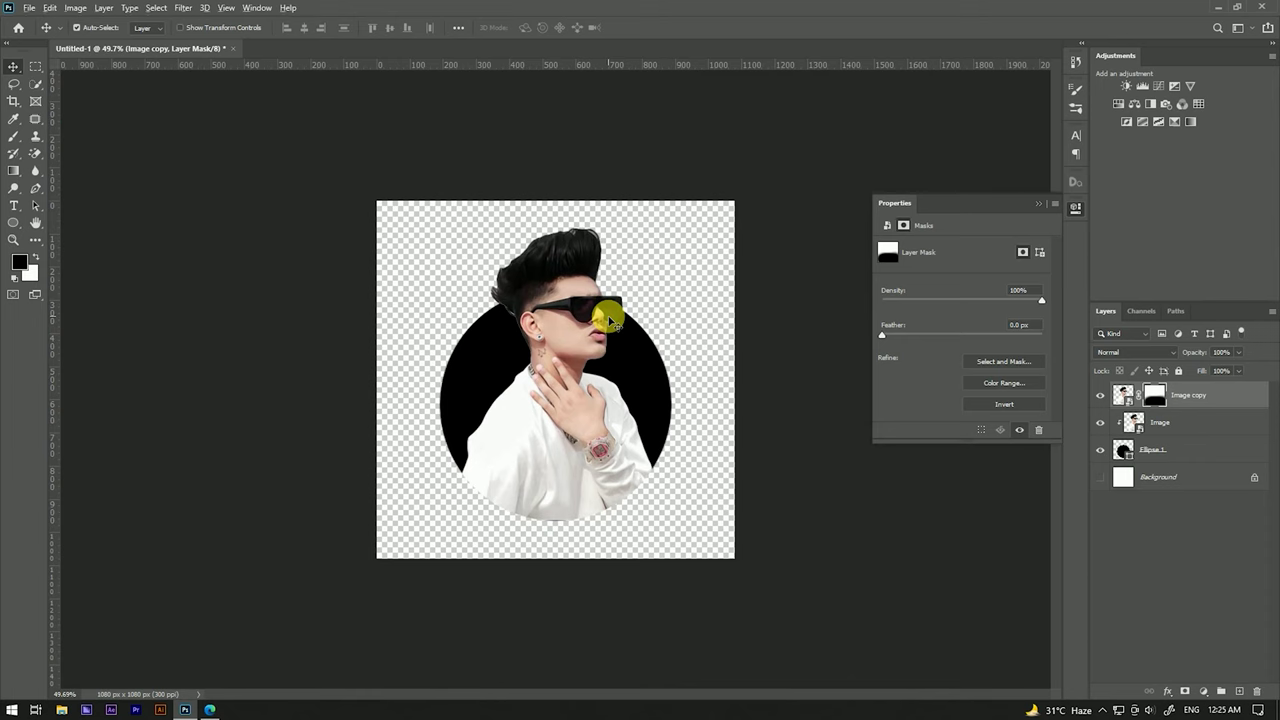
pyautogui.scroll(1, 610, 320)
pyautogui.click(1246, 397)
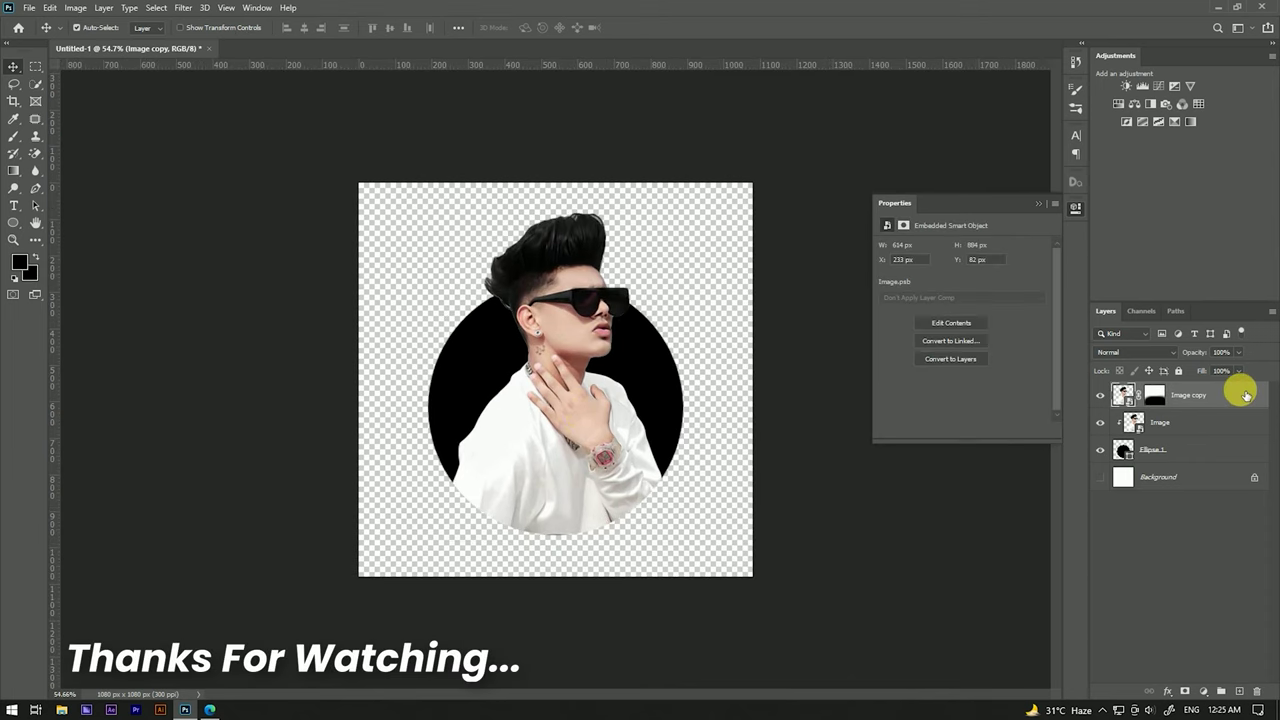